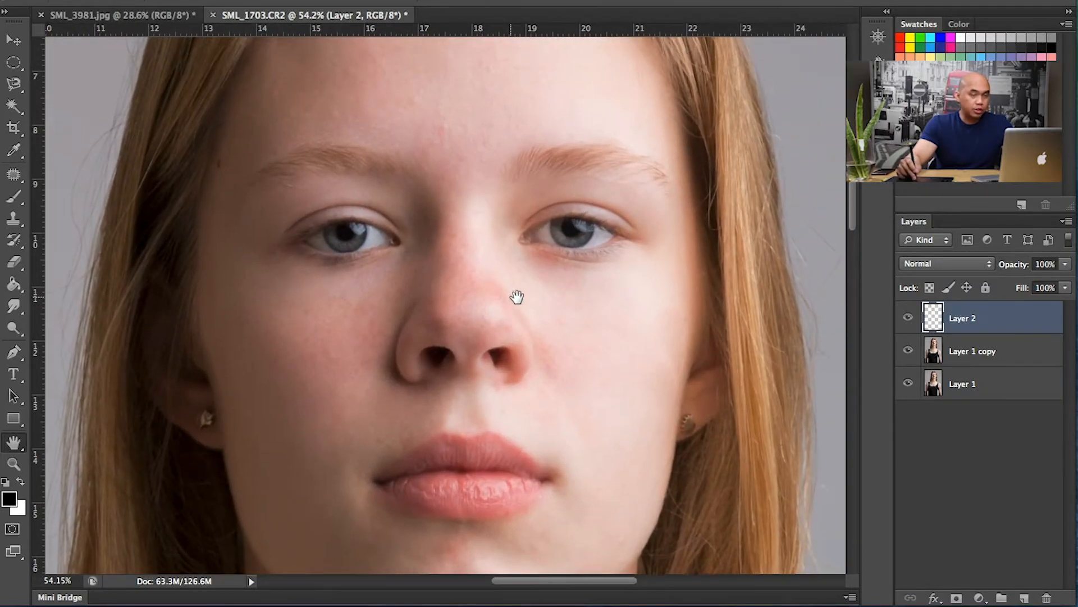
Draw a circular selection with the Elliptical Marquee tool around the iris of the subject's right eye.
drag(476, 323, 482, 373)
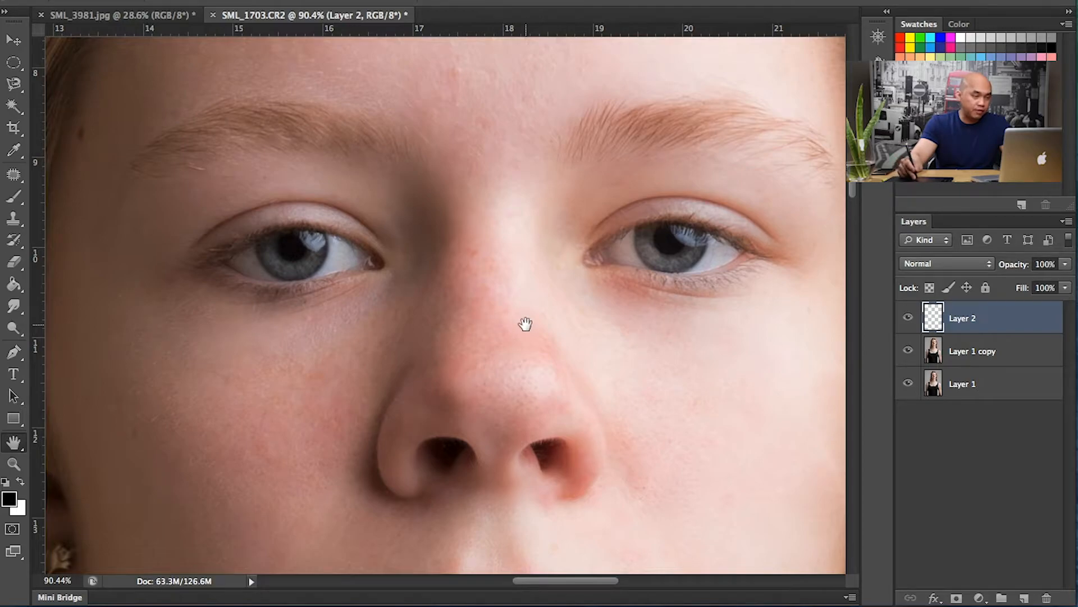
scroll(525, 320, down, 2)
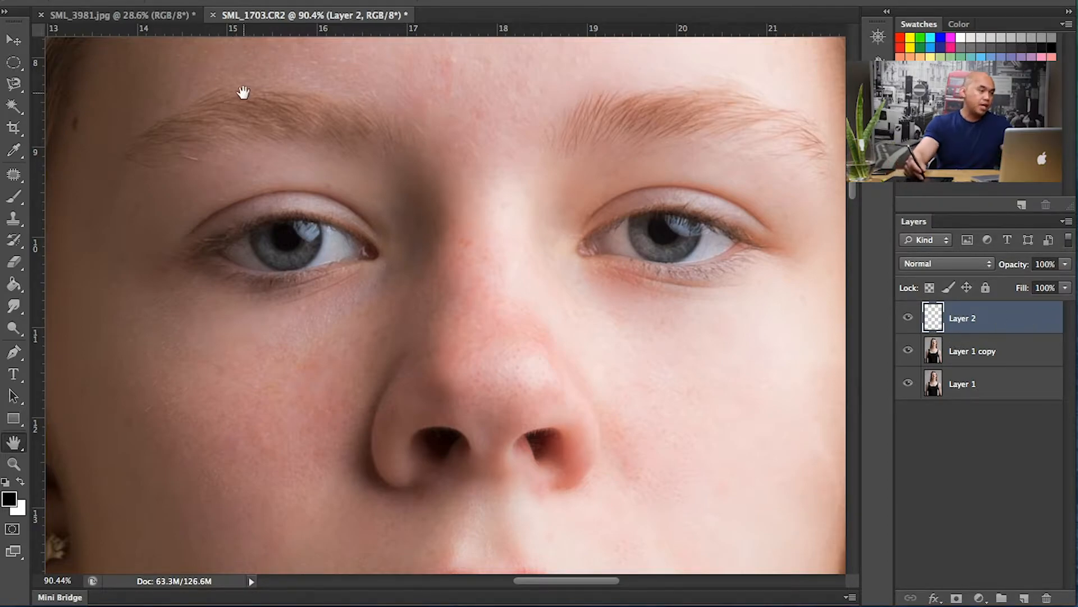
click(20, 69)
click(20, 69)
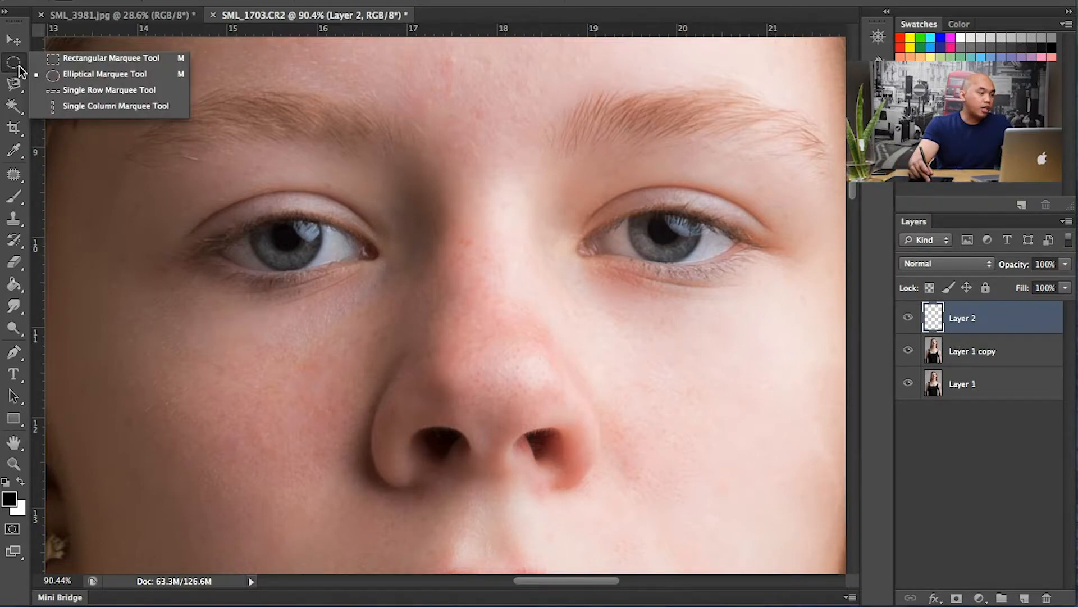
click(80, 78)
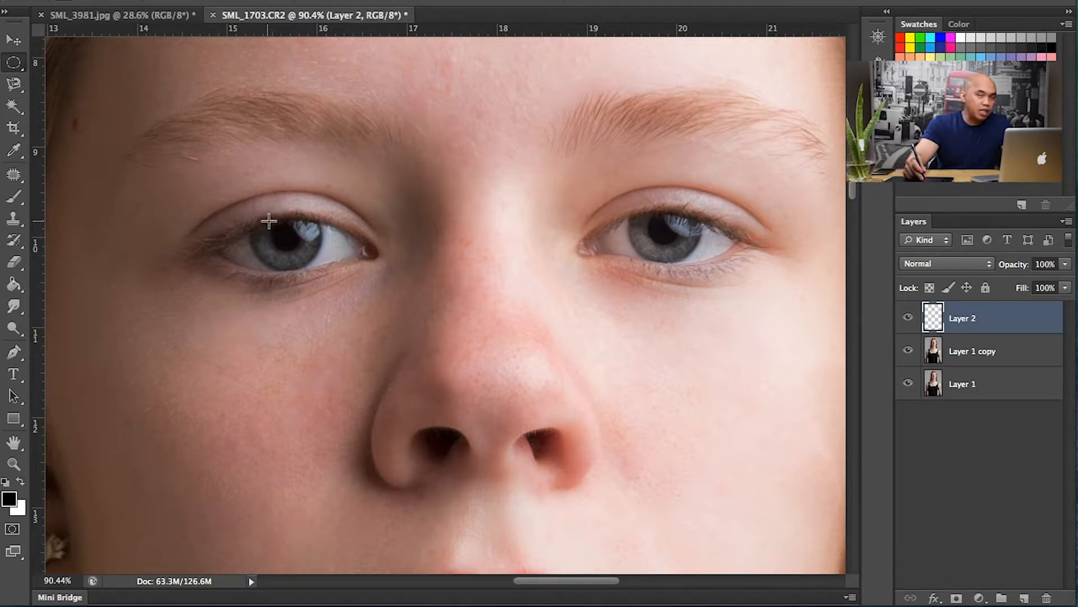
drag(268, 203, 329, 287)
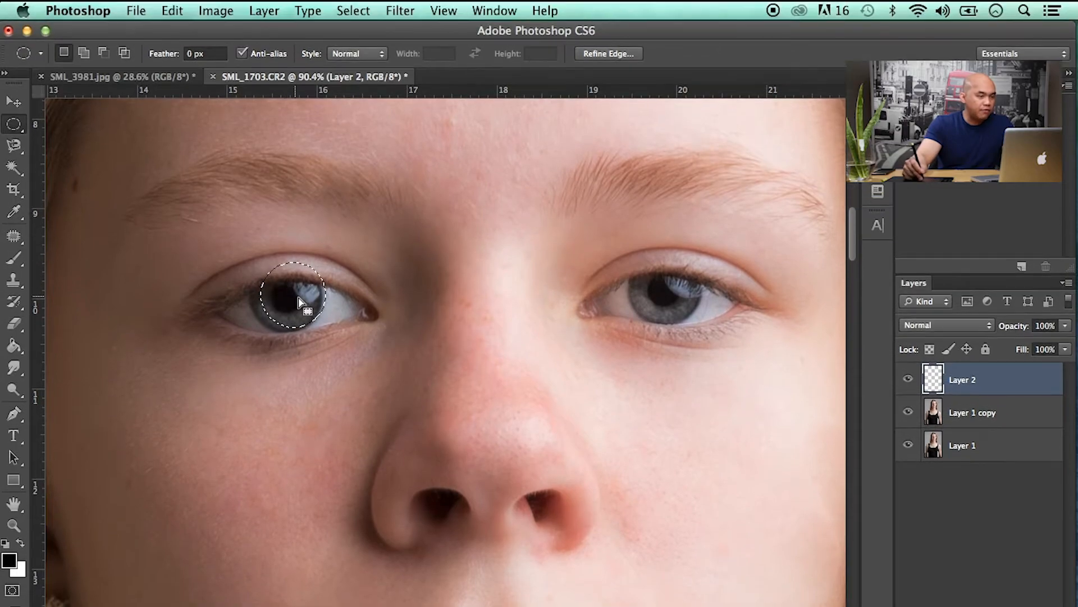
Use Transform Selection to reposition the circular selection so it is centred over the iris of the subject's right eye.
click(353, 10)
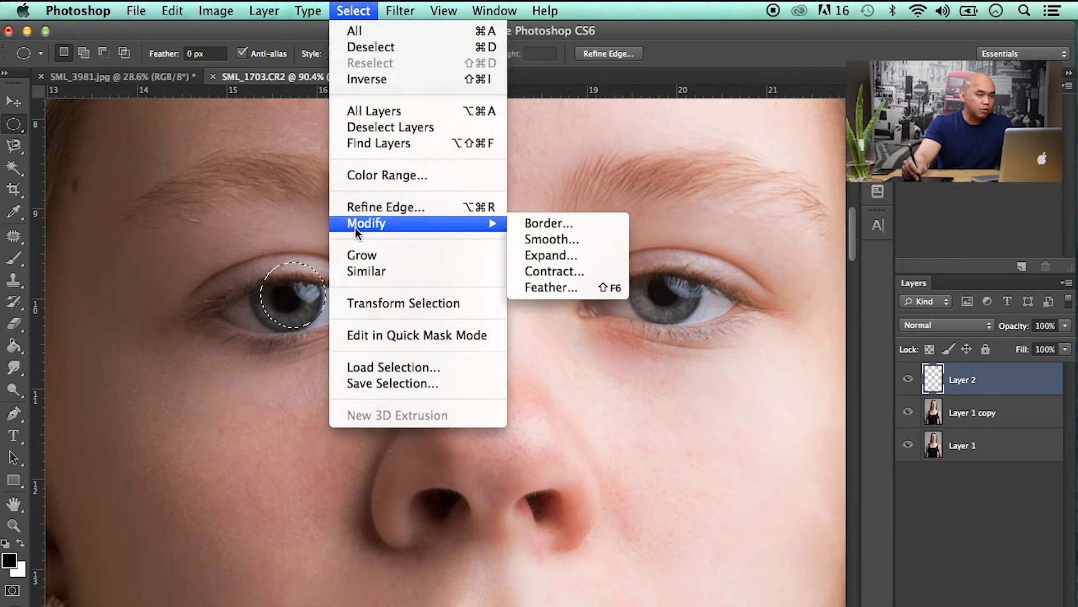
click(472, 304)
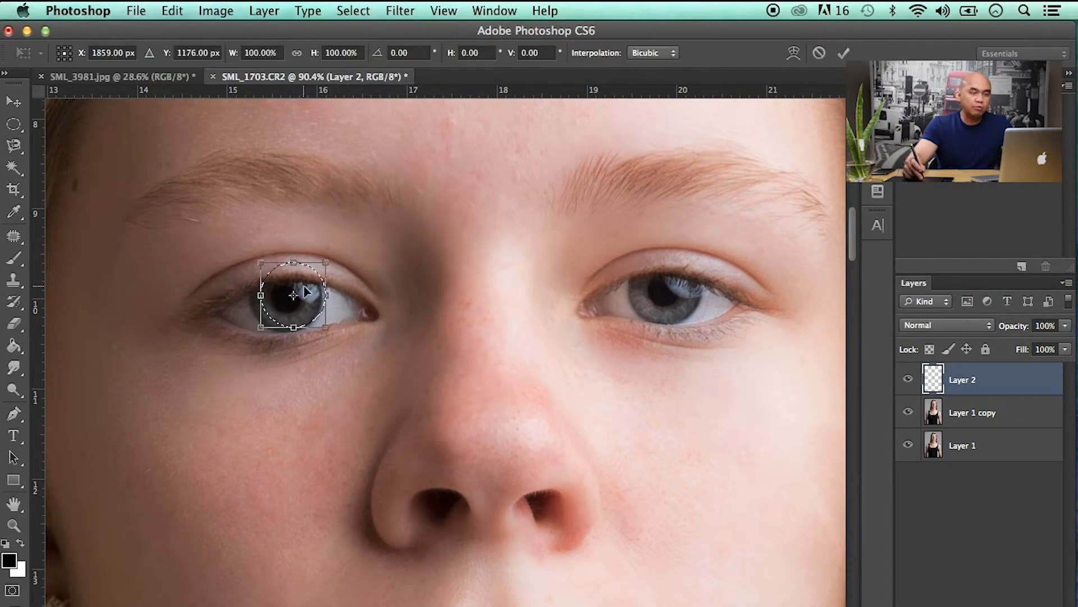
drag(315, 271, 308, 286)
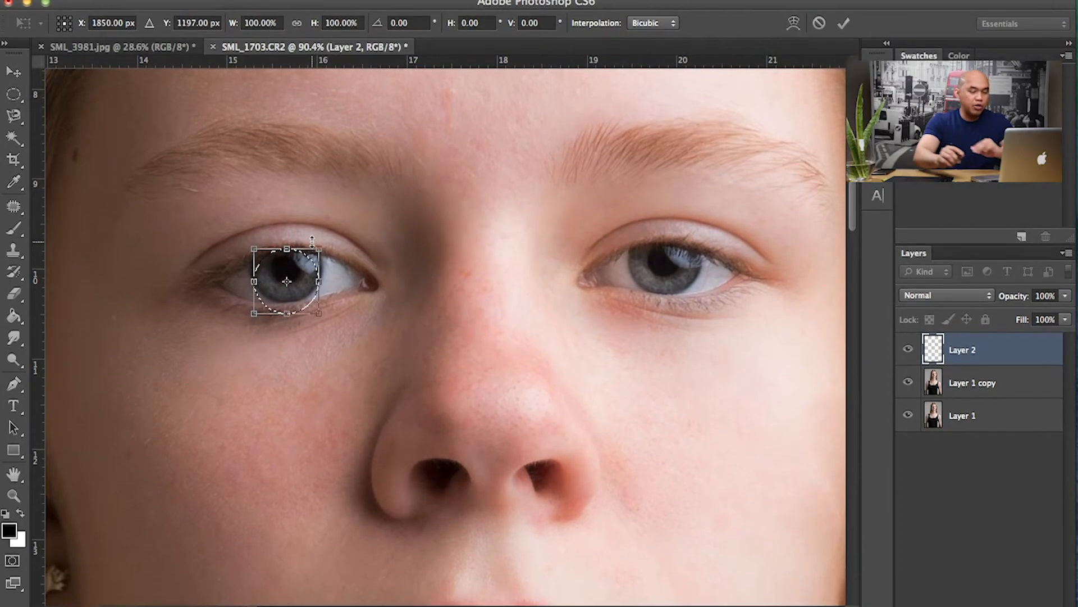
key(Up)
key(Up)
key(Up)
key(Up)
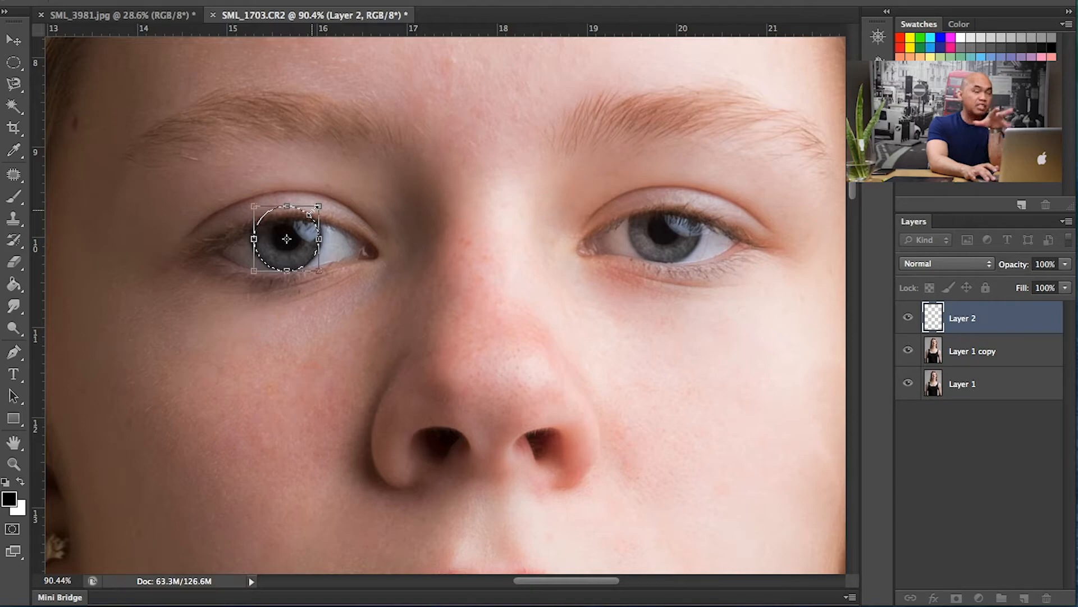
key(Down)
key(Down)
key(Down)
key(Down)
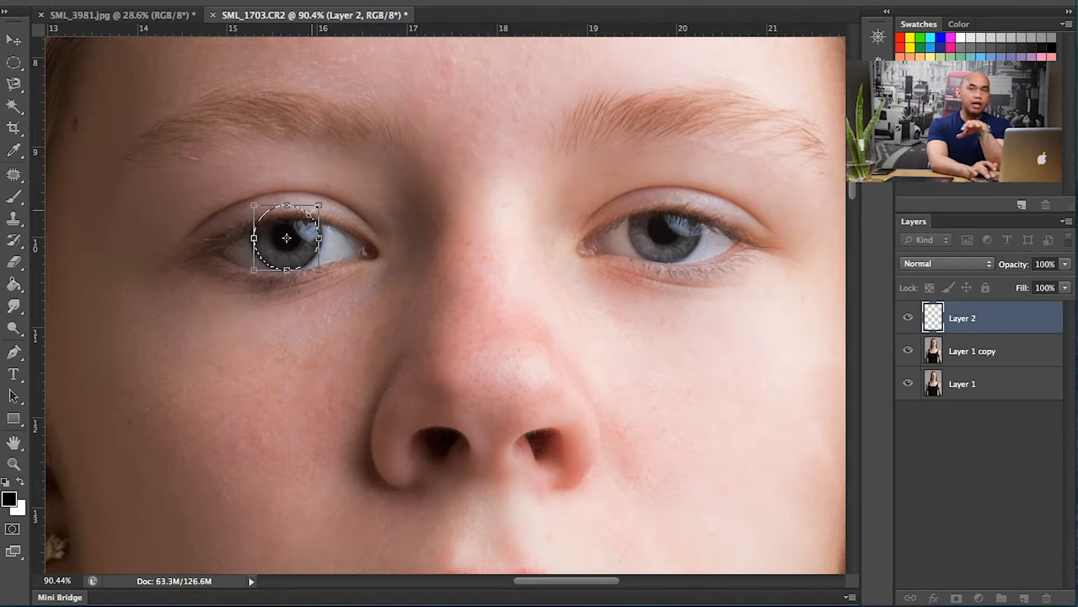
key(Return)
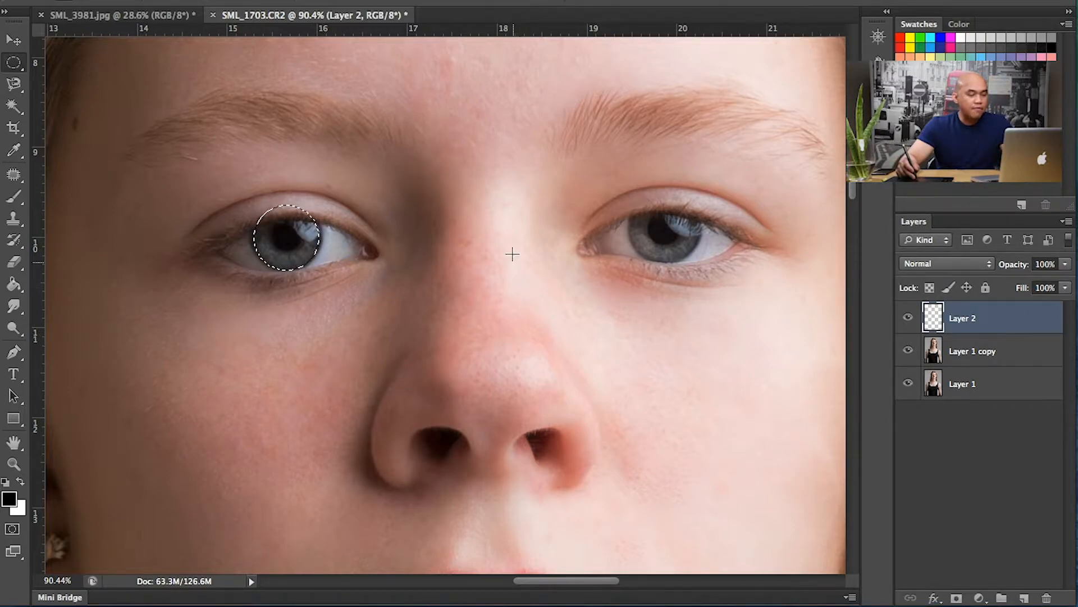
Fill the circular iris selection with white on Layer 2 using the Paint Bucket tool.
key(x)
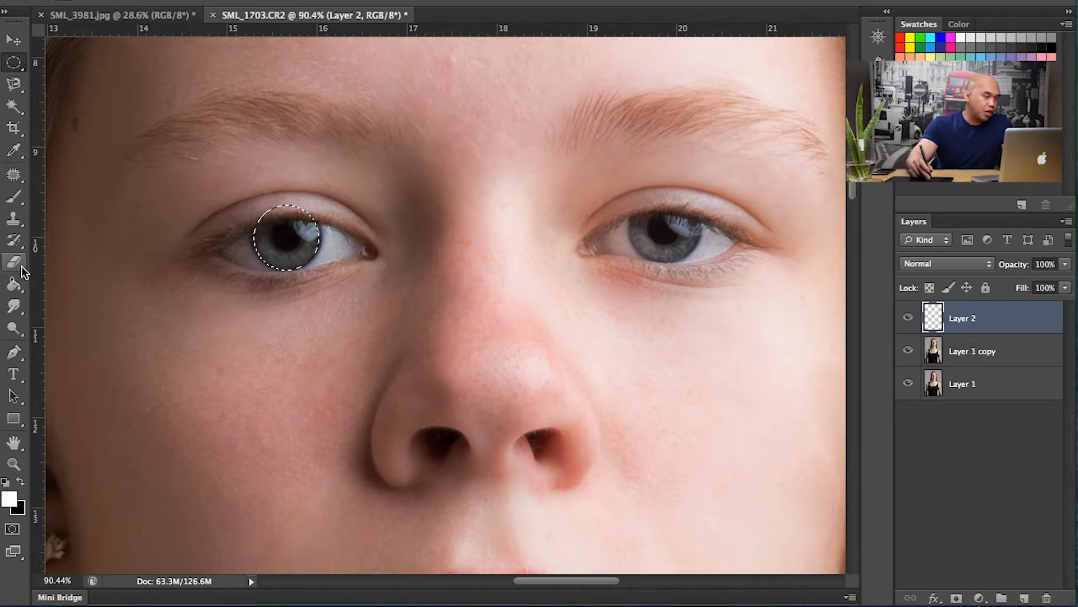
click(12, 286)
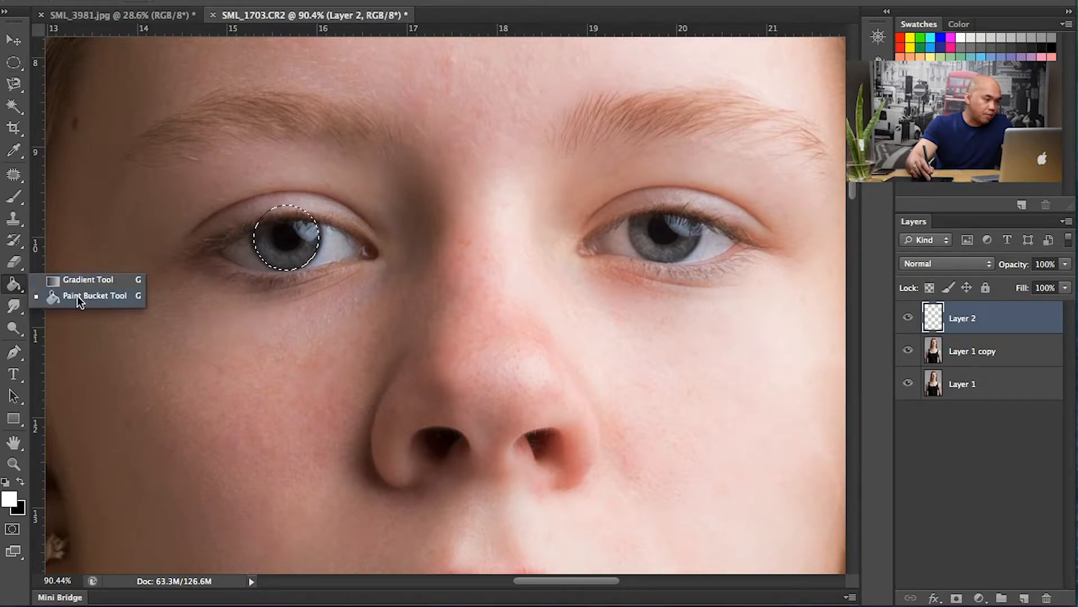
click(76, 295)
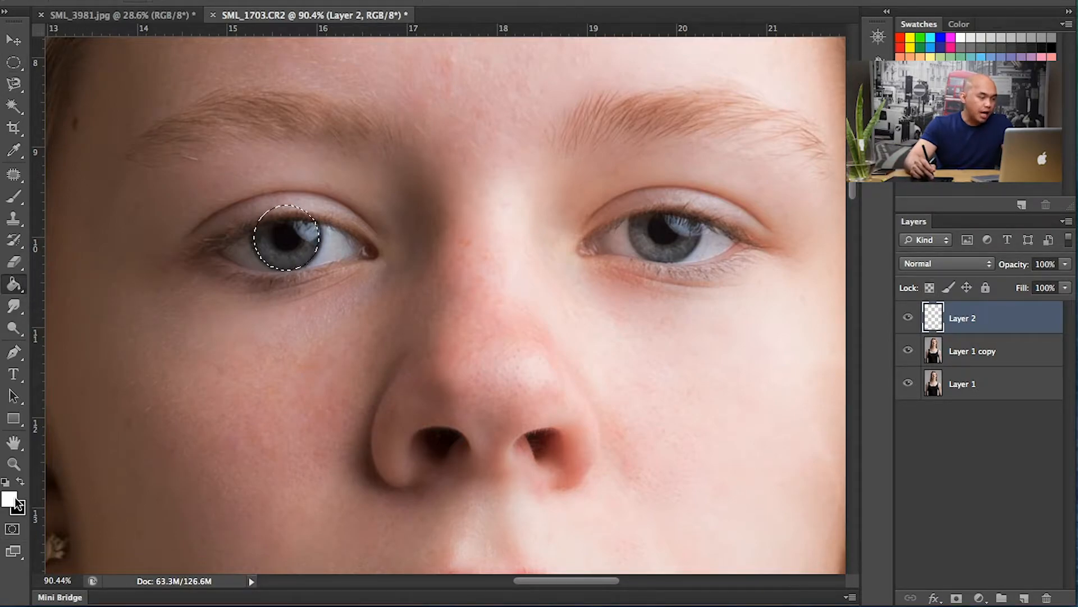
click(275, 231)
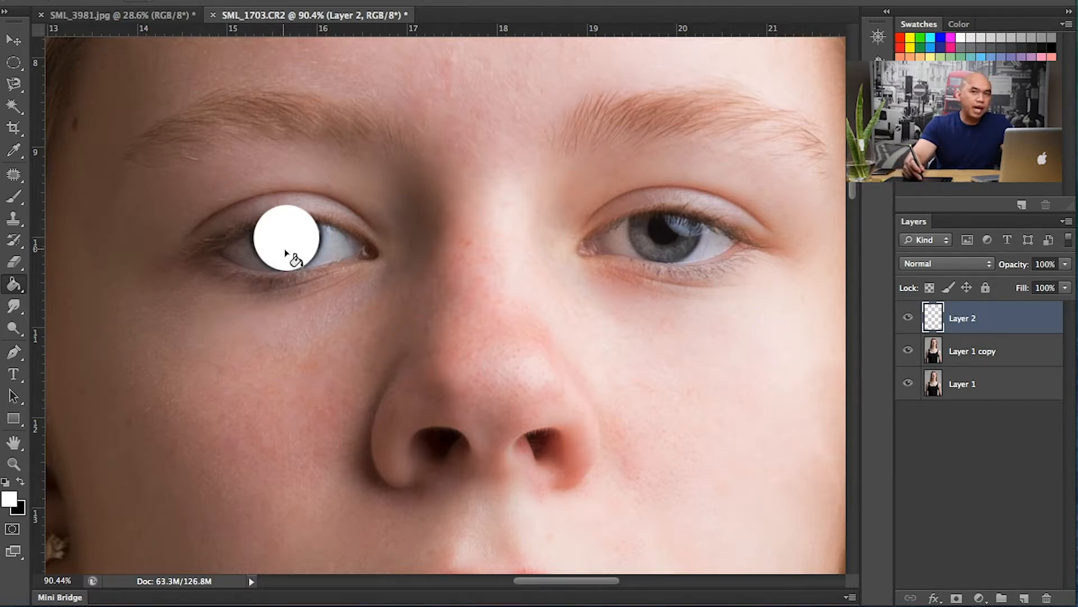
Duplicate the white circle onto the iris of the subject's left eye and merge the copy down into Layer 2.
click(13, 40)
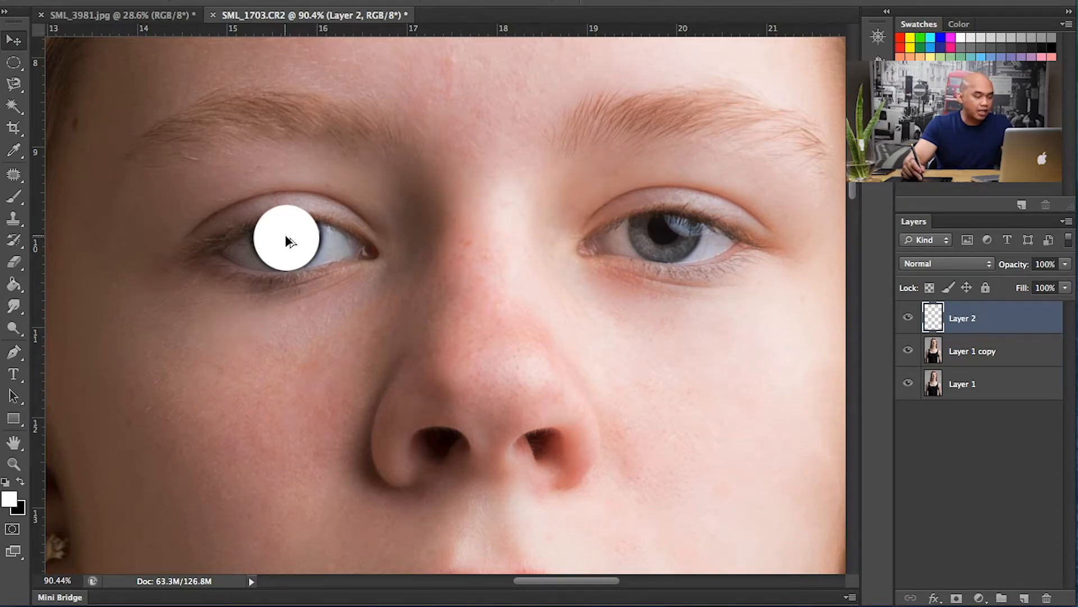
drag(287, 243, 666, 230)
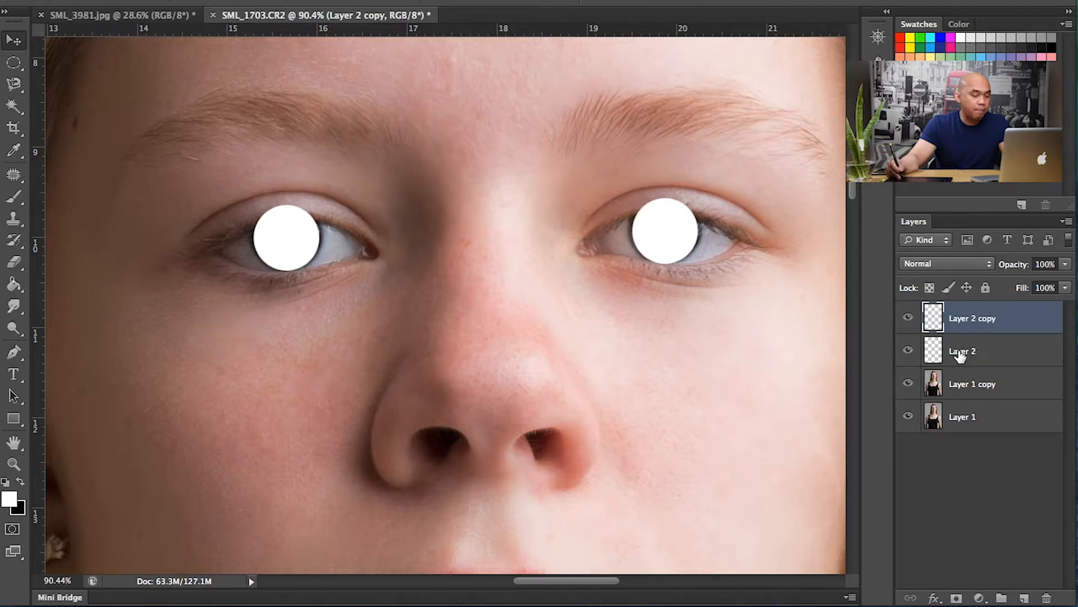
right_click(975, 315)
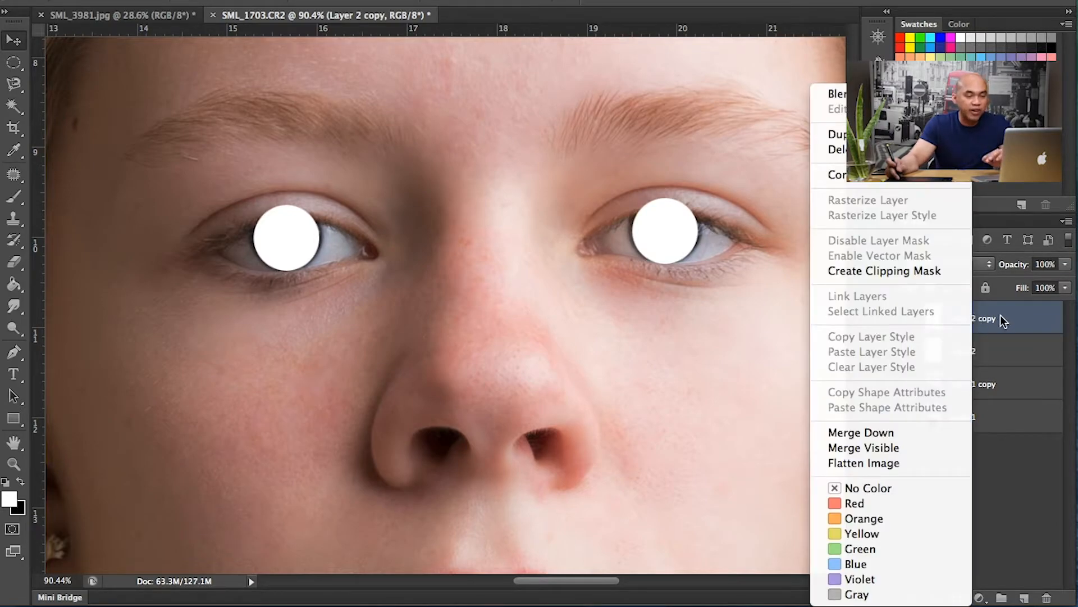
click(908, 433)
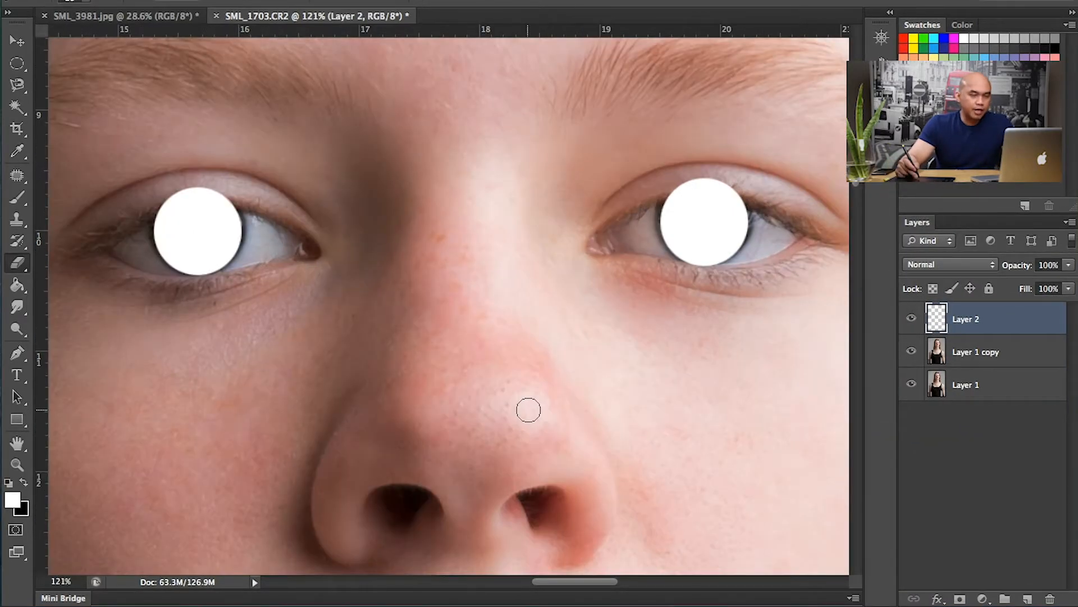
Set the blend mode of Layer 2 with the two white circles to Overlay.
key(h)
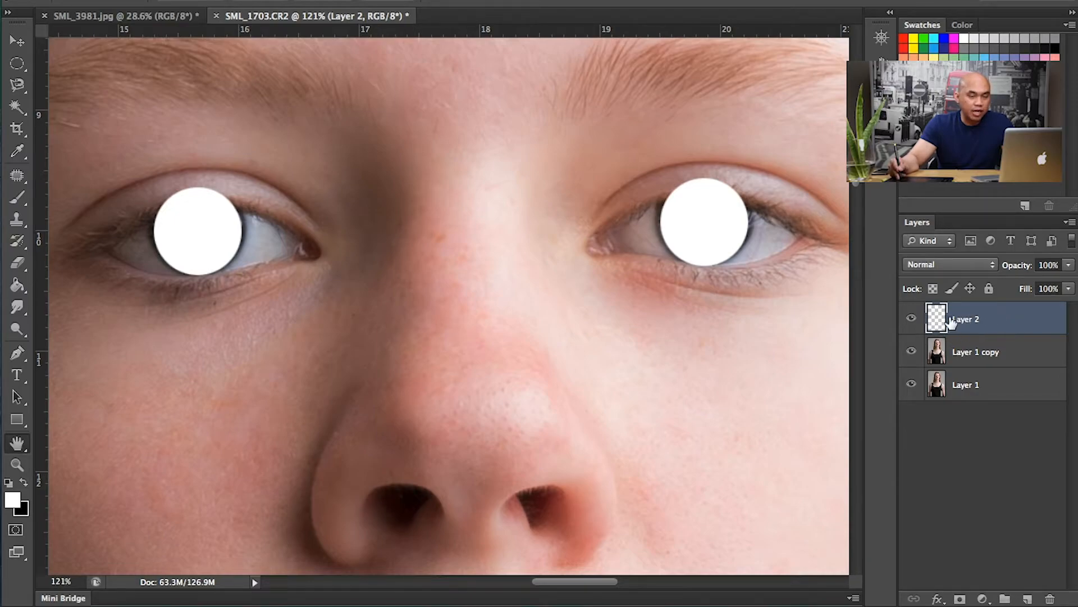
click(993, 266)
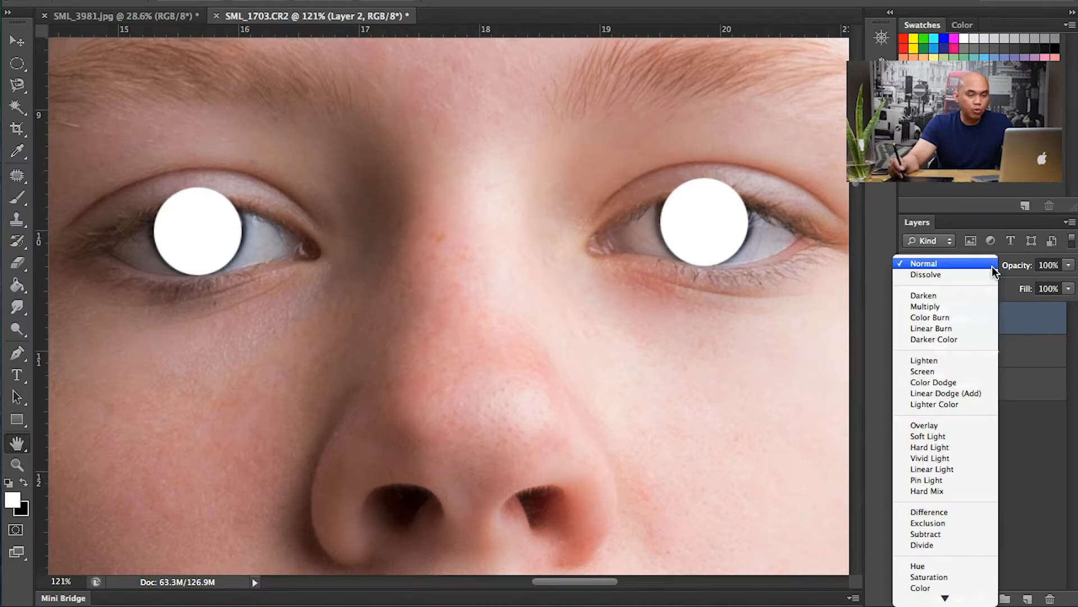
click(928, 426)
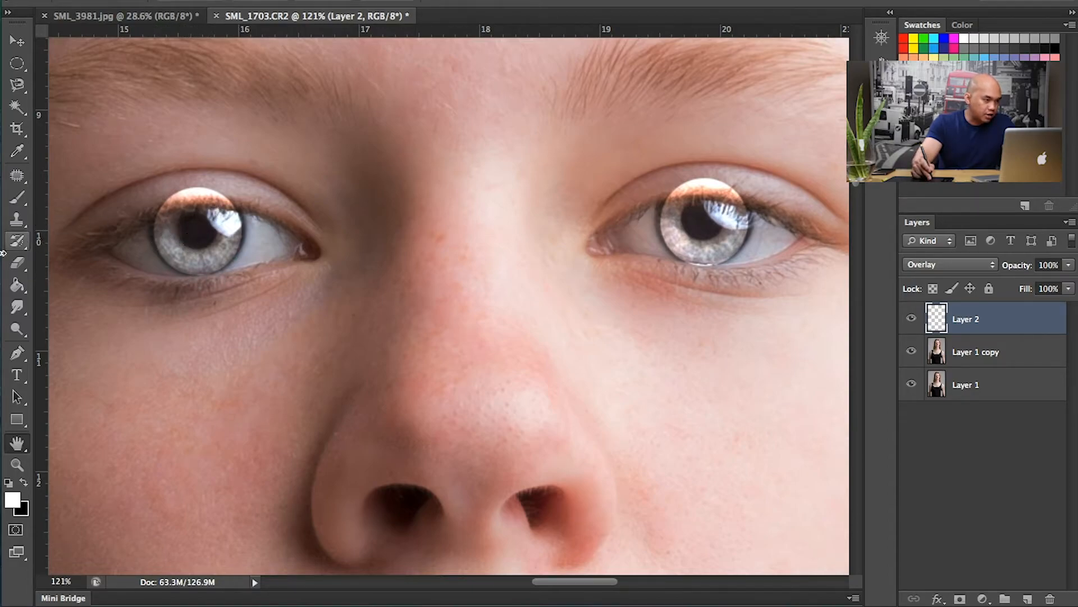
Erase the parts of the Overlay circles that spill over the upper eyelids of both eyes.
click(17, 263)
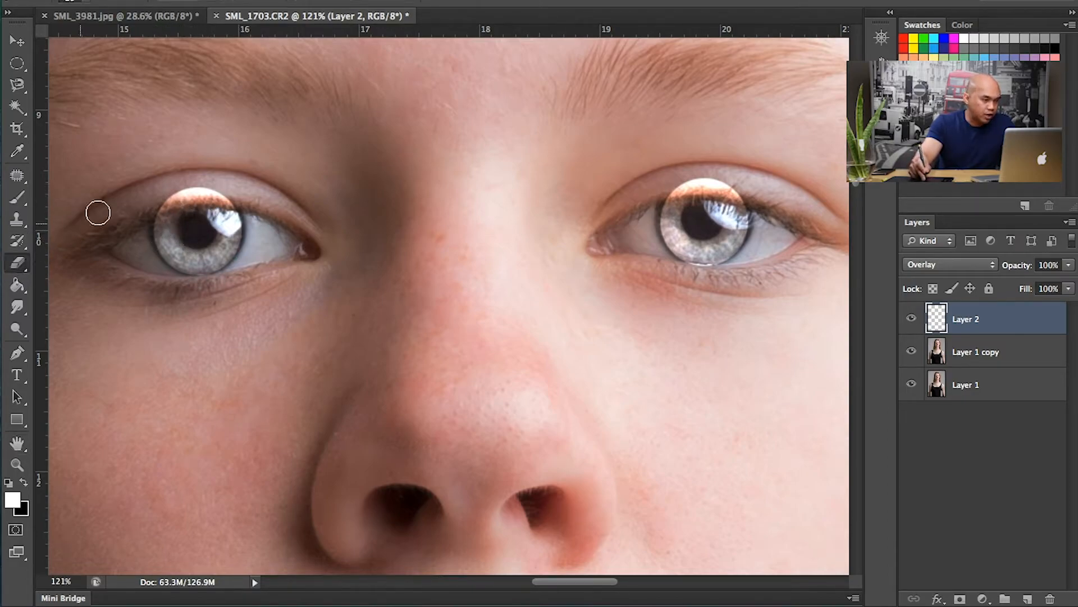
mouse_move(135, 188)
mouse_down()
mouse_move(195, 182)
mouse_move(159, 205)
mouse_move(206, 190)
mouse_move(245, 199)
mouse_move(148, 211)
mouse_move(179, 199)
mouse_up()
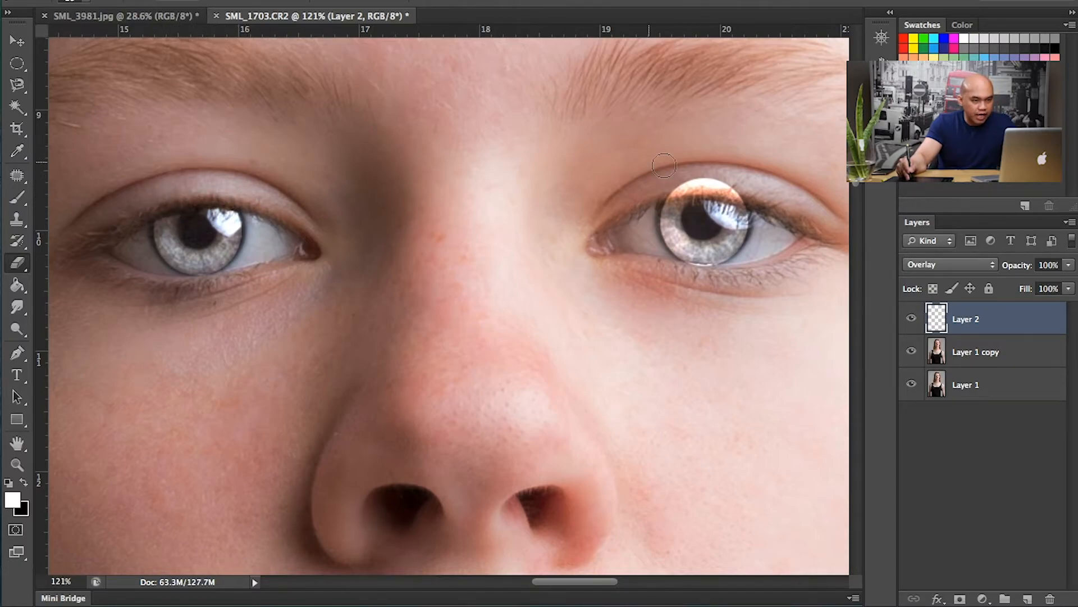
mouse_move(662, 170)
mouse_down()
mouse_move(667, 187)
mouse_move(741, 187)
mouse_move(754, 198)
mouse_move(687, 177)
mouse_move(663, 183)
mouse_up()
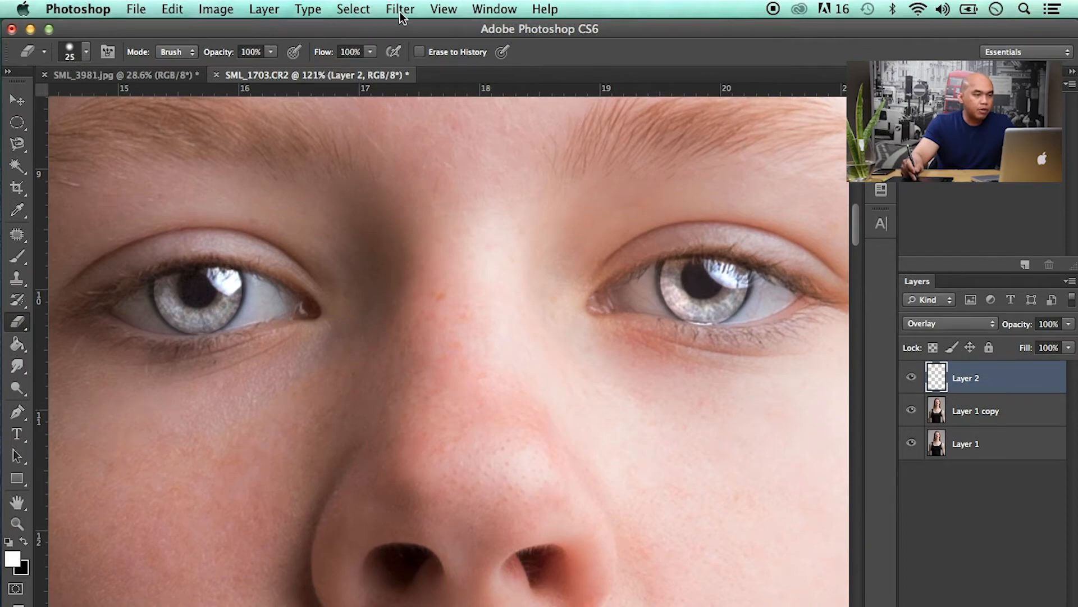
Soften the eye highlights on Layer 2 with a Gaussian Blur of 6.5 pixels radius.
click(400, 12)
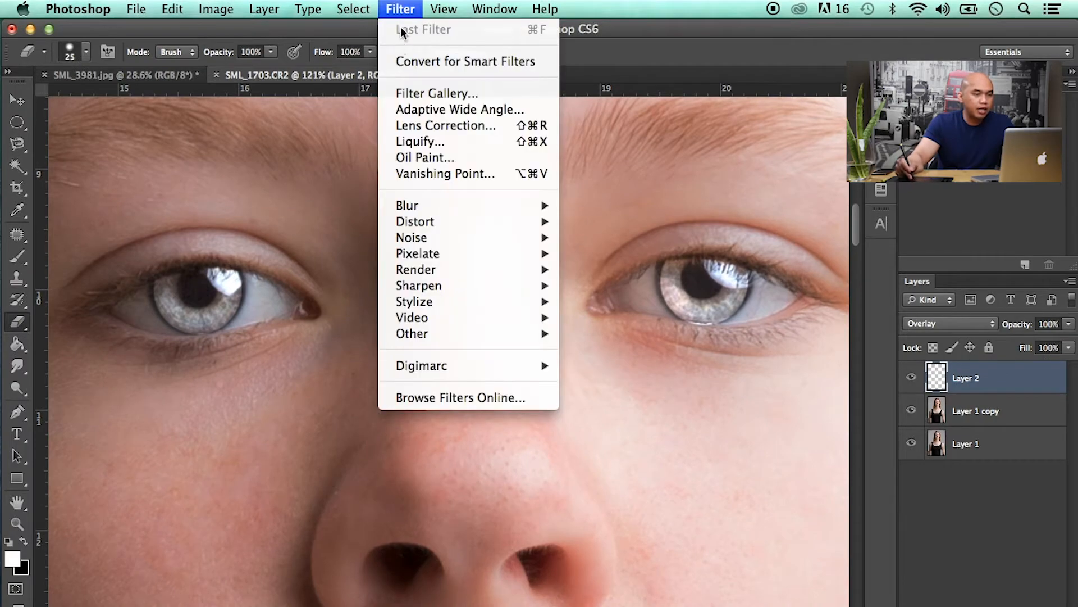
mouse_move(481, 203)
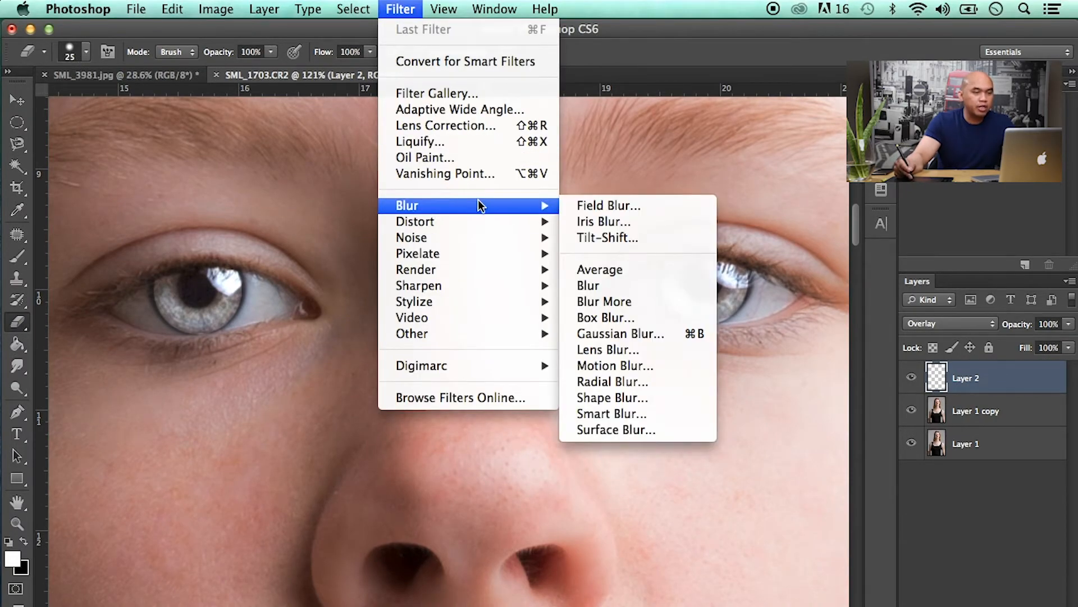
click(606, 333)
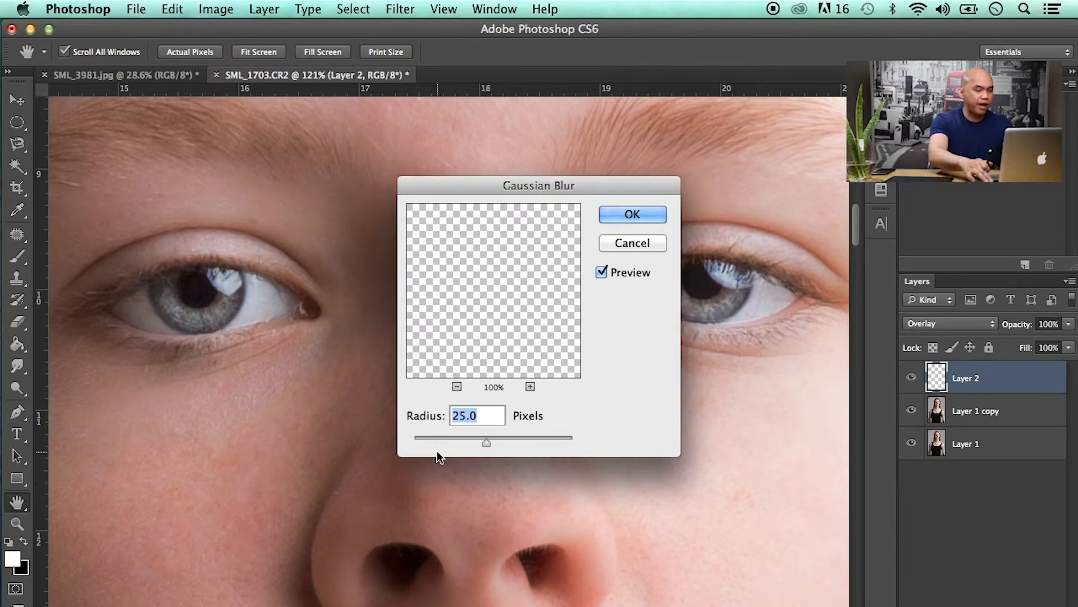
text(6.5)
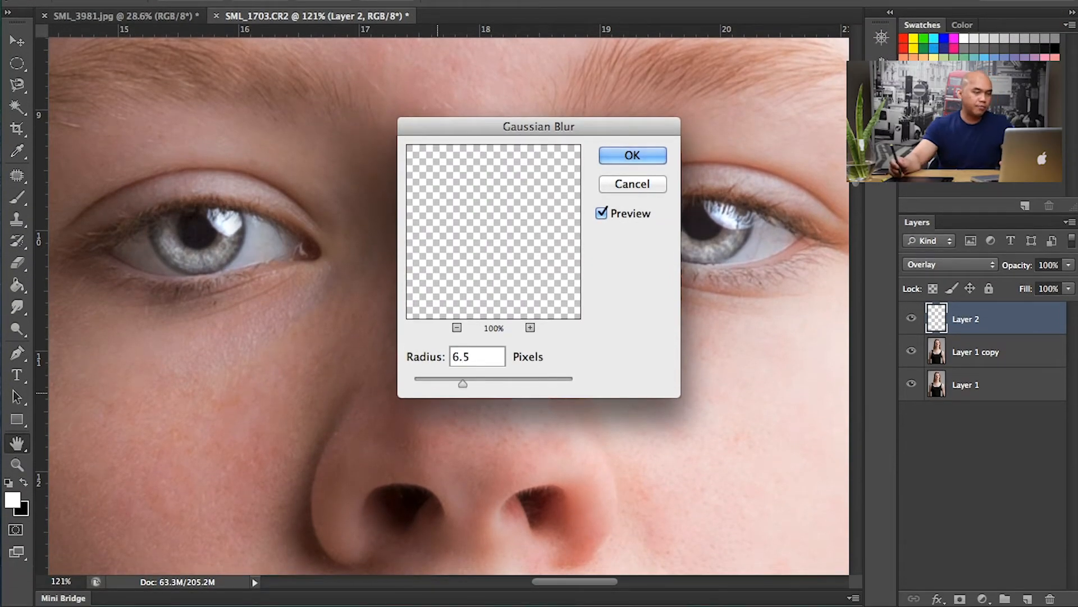
key(Return)
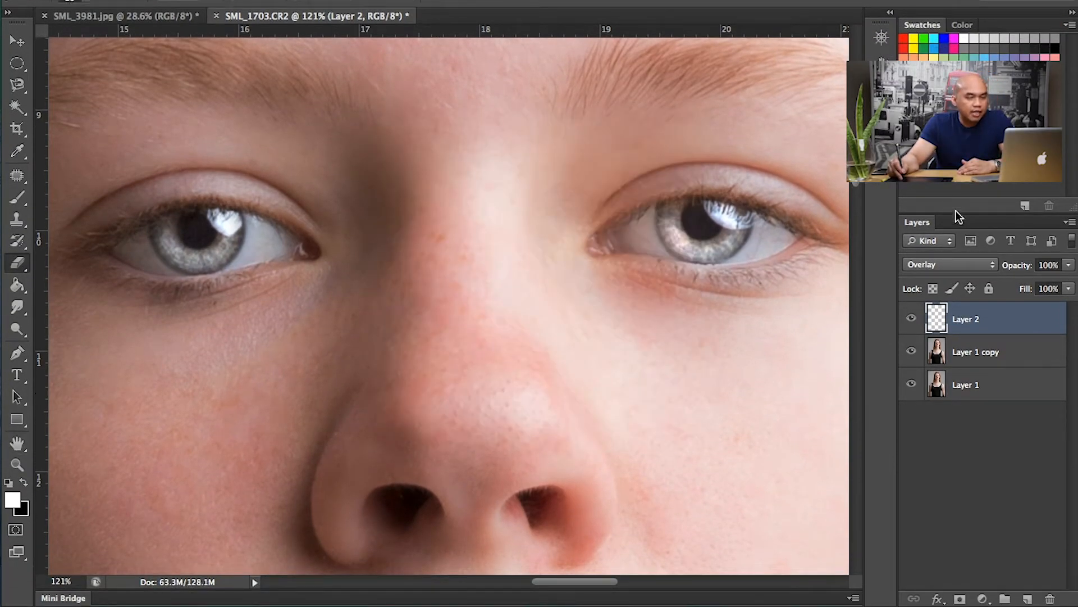
Toggle the visibility of Layer 2 repeatedly to compare the irises before and after brightening.
click(914, 319)
click(915, 319)
click(912, 321)
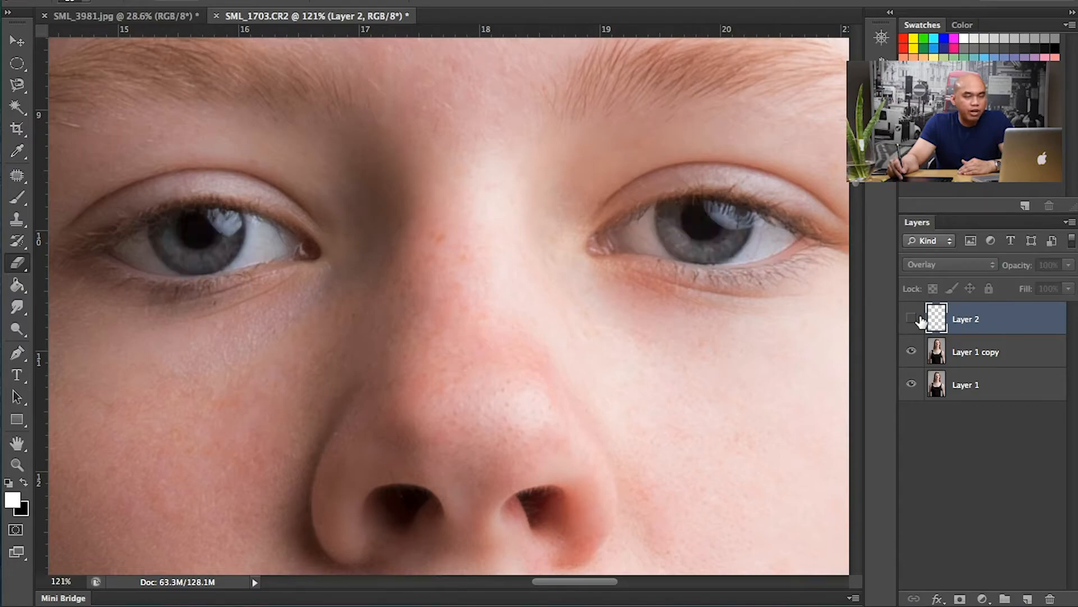
click(911, 320)
click(911, 321)
click(912, 320)
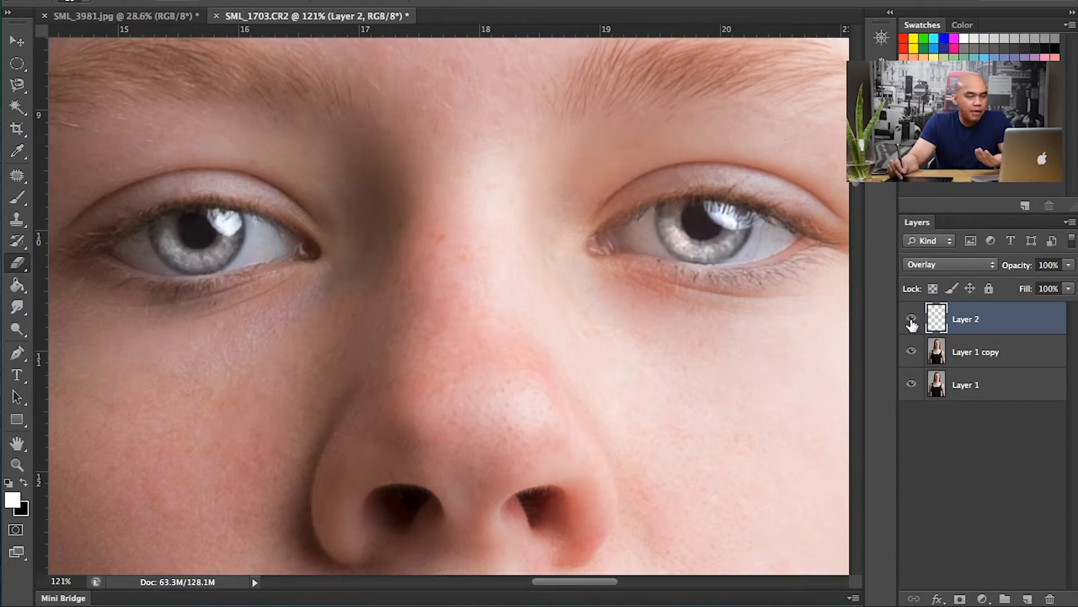
click(912, 320)
click(912, 320)
click(912, 321)
click(911, 320)
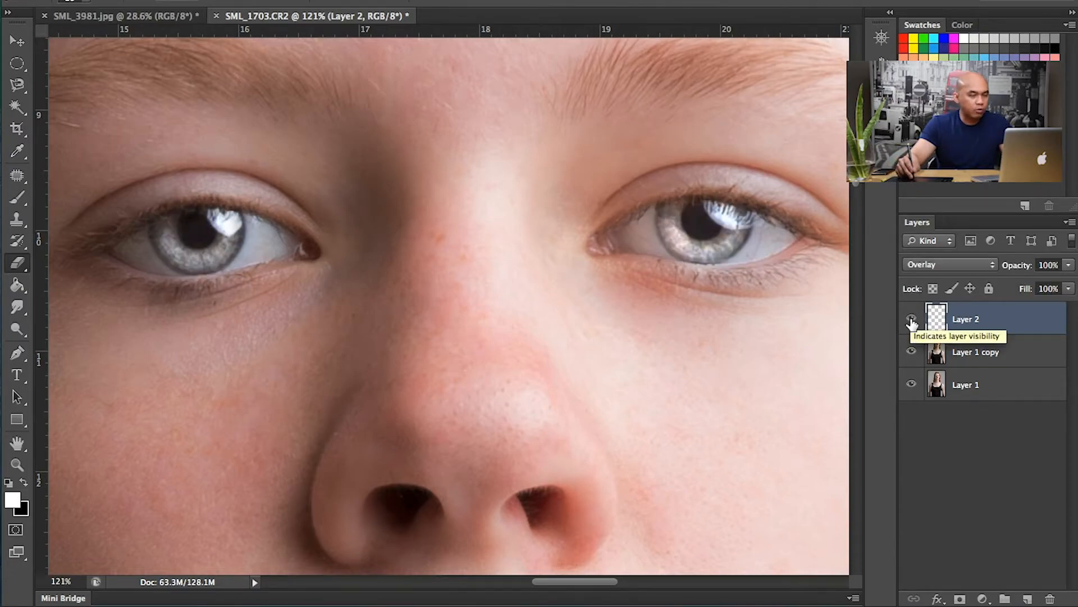
View the whole face and toggle Layer 2's visibility to judge the iris brightening from a distance.
key(h)
key(ctrl+0)
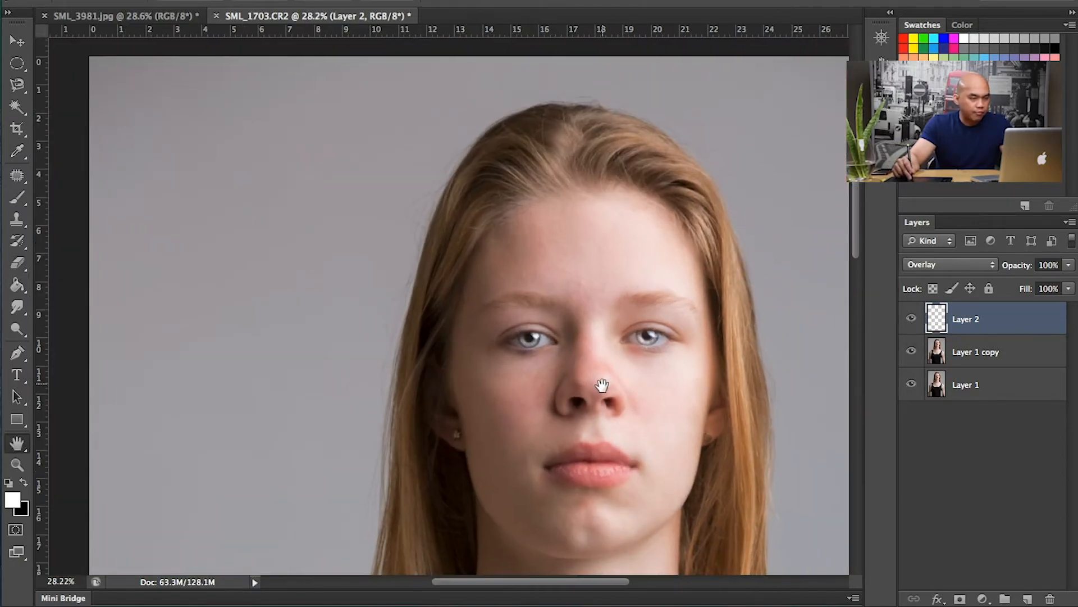
drag(603, 388, 537, 337)
drag(703, 379, 626, 327)
drag(531, 328, 553, 334)
drag(719, 342, 728, 354)
click(911, 319)
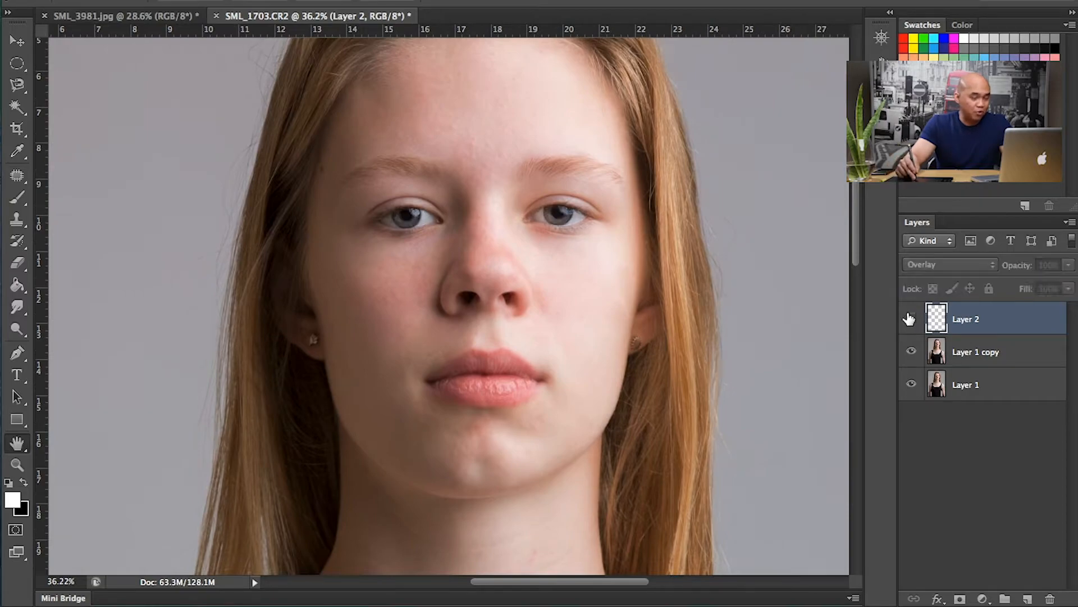
click(911, 319)
drag(502, 325, 513, 349)
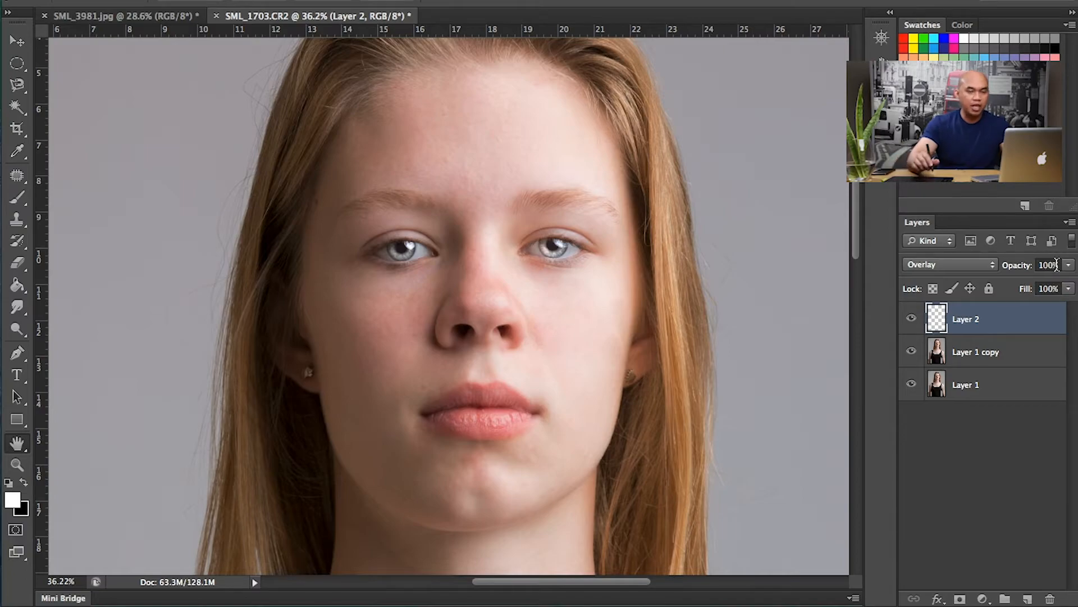
Reduce Layer 2's opacity to 50% and its fill to 50%.
click(1056, 265)
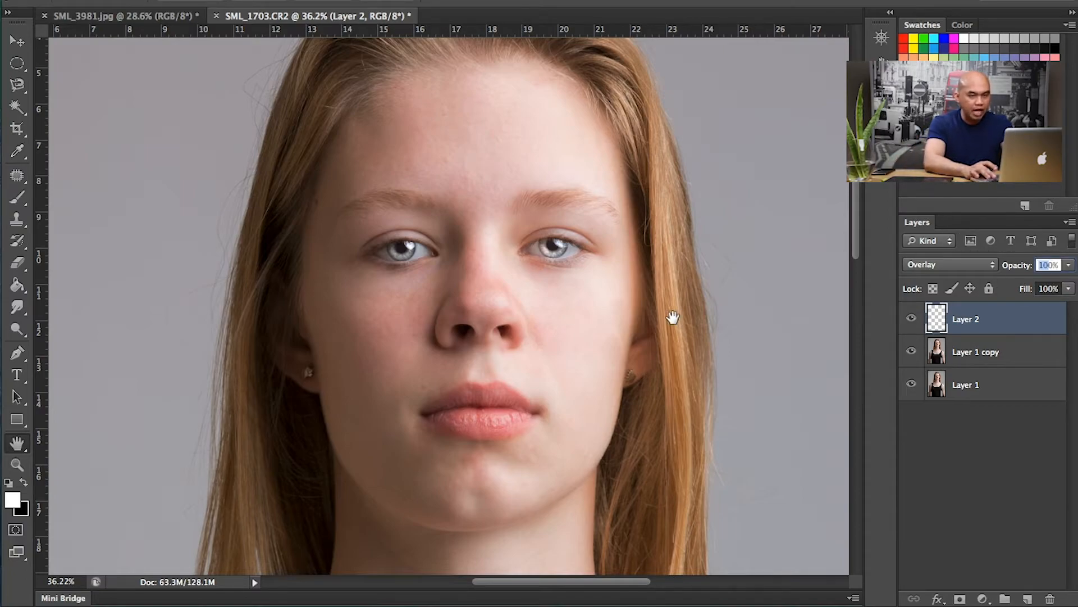
text(50)
key(Tab)
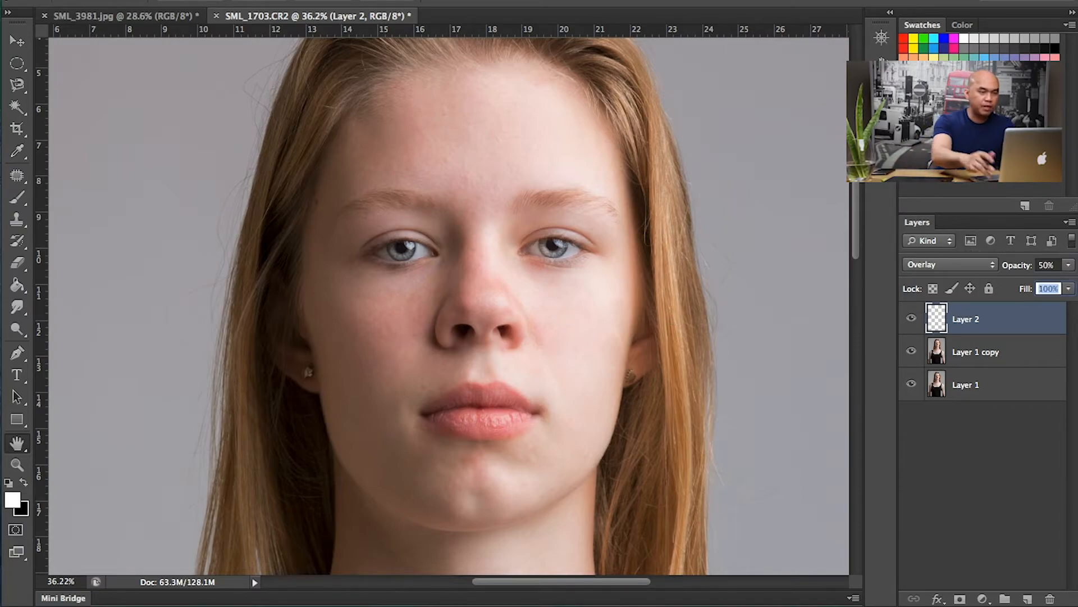
text(50)
key(Return)
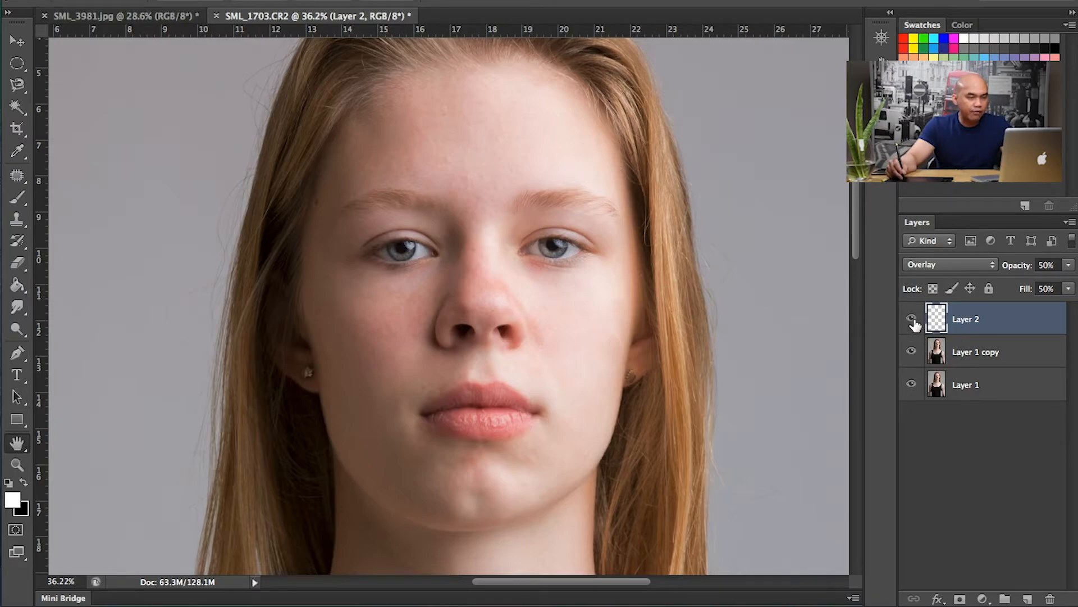
Compare the irises with Layer 2 hidden and shown, both at face view and closer up.
click(913, 320)
click(914, 321)
click(914, 320)
click(913, 319)
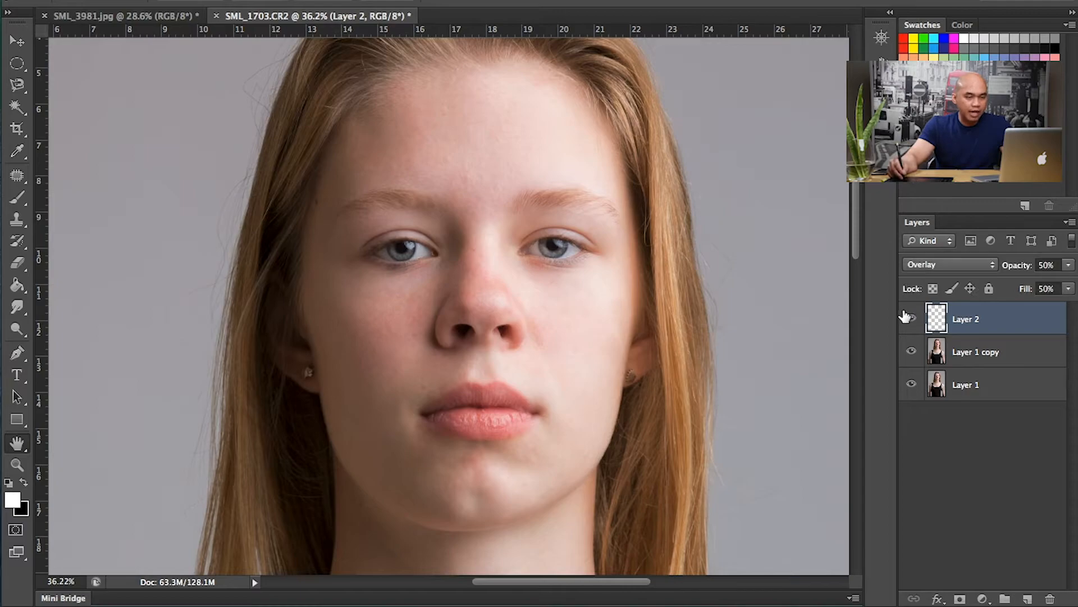
scroll(494, 311, up, 3)
click(911, 320)
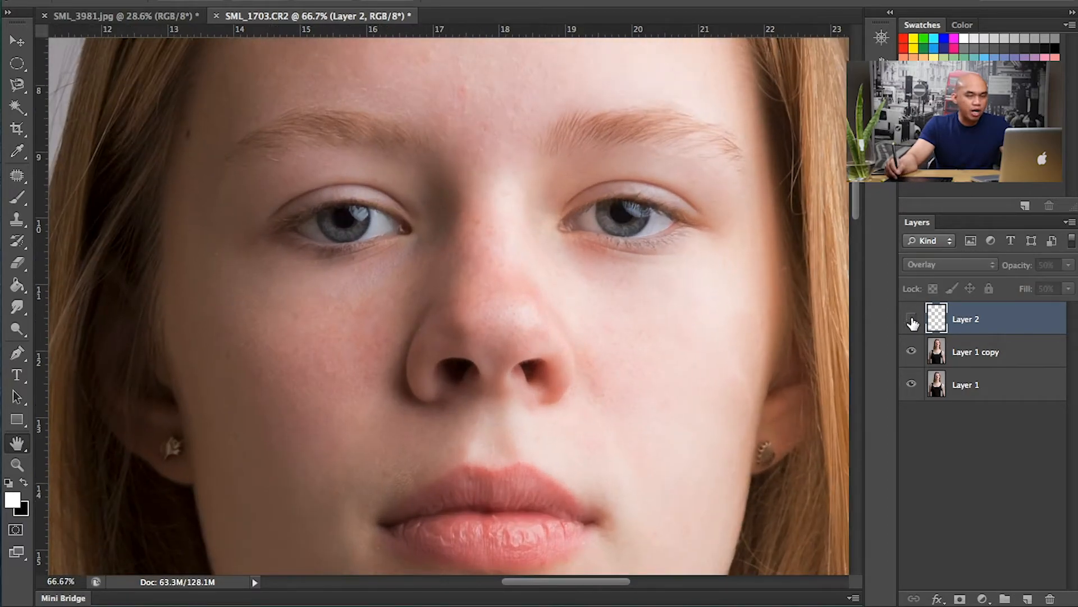
click(913, 321)
Adjust Layer 2 to 62% fill and 69% opacity, checking the irises with the layer hidden and shown.
click(1068, 288)
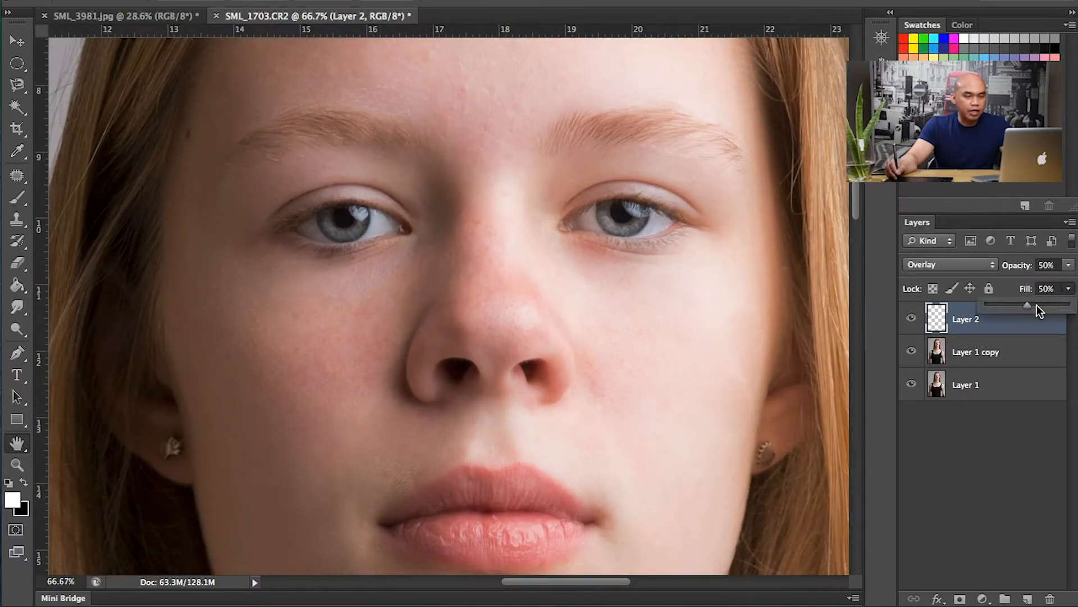
click(1069, 265)
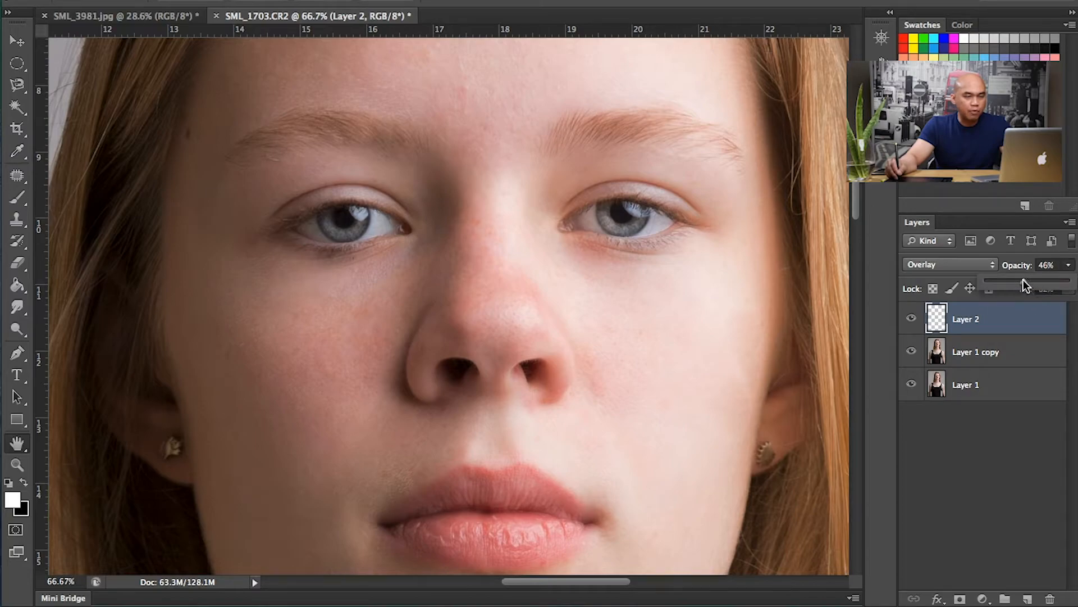
drag(1036, 284, 1045, 284)
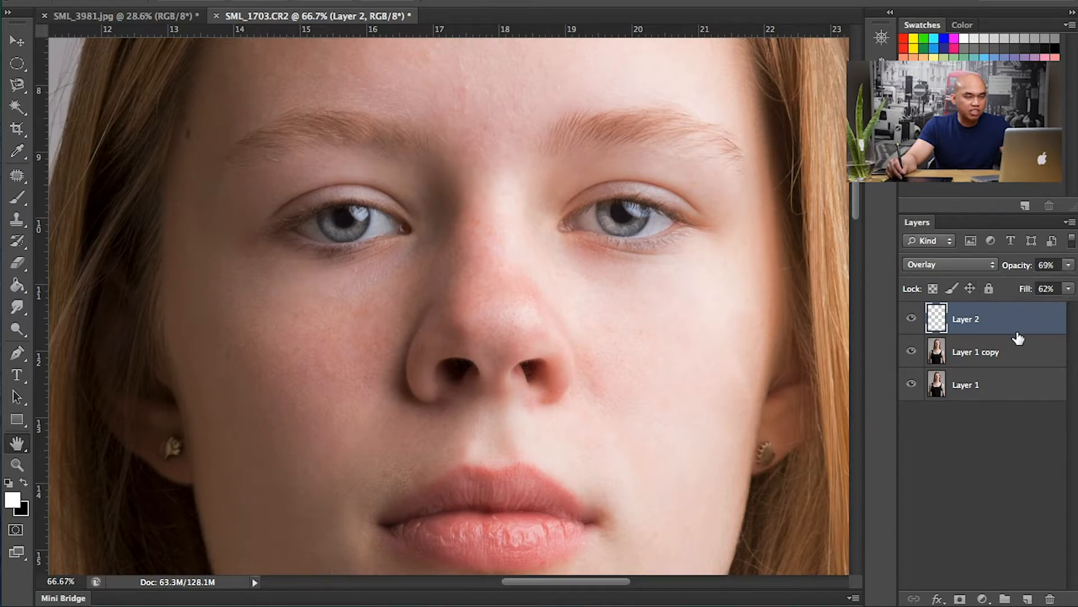
click(913, 322)
click(914, 322)
click(913, 322)
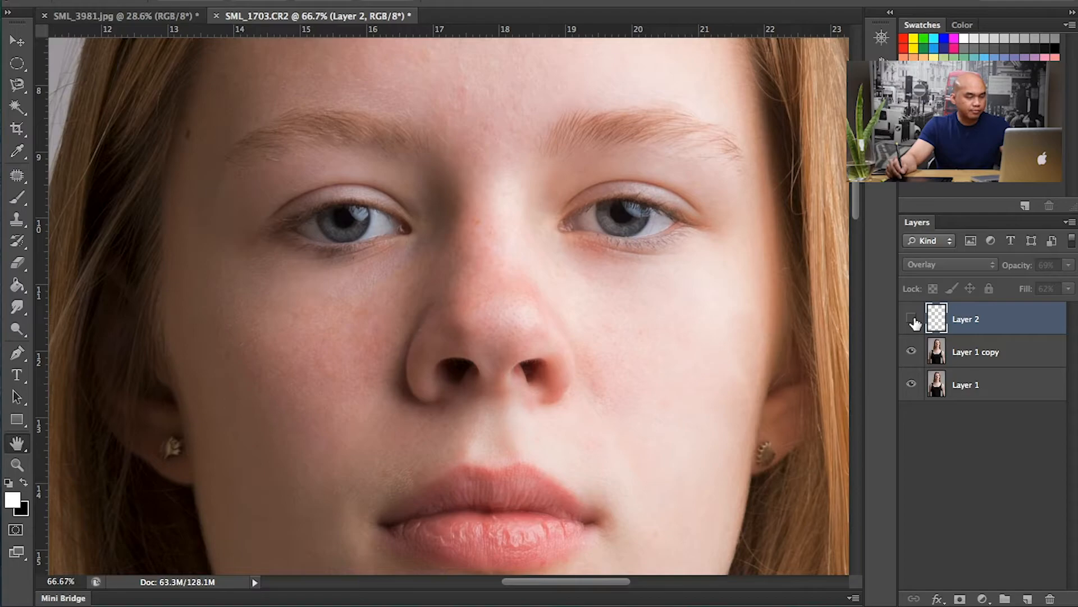
click(914, 321)
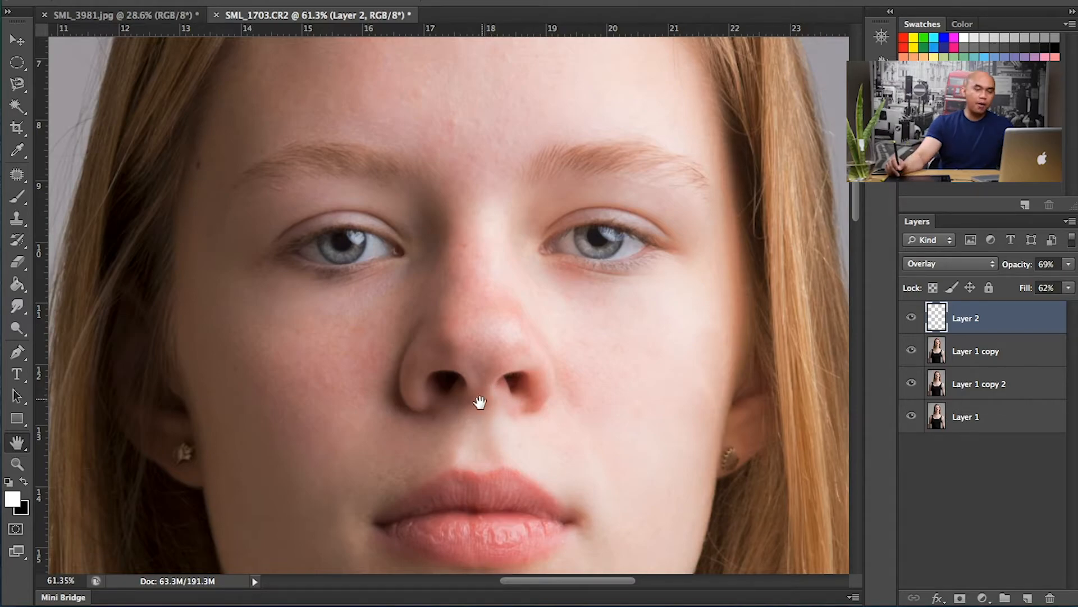
Create a new empty layer above Layer 2 and set up the Brush tool with 100% hardness.
click(1026, 598)
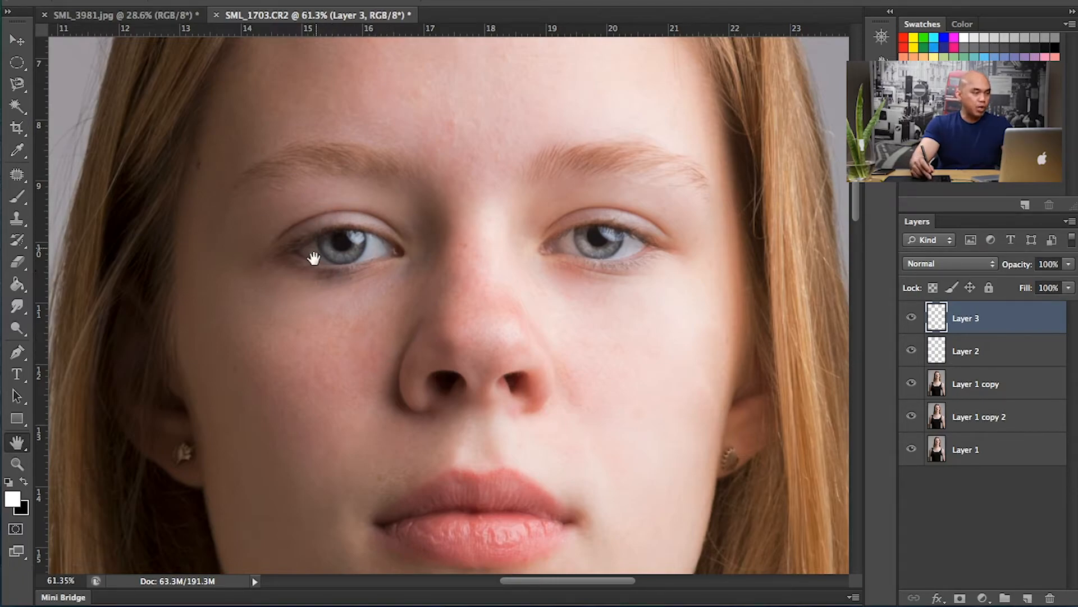
click(17, 62)
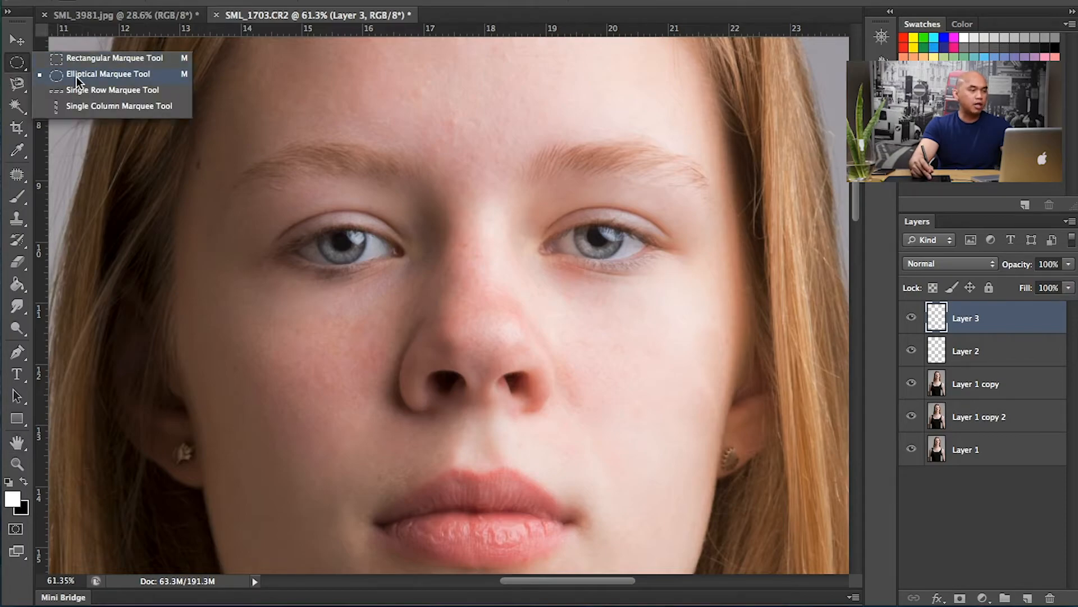
click(15, 70)
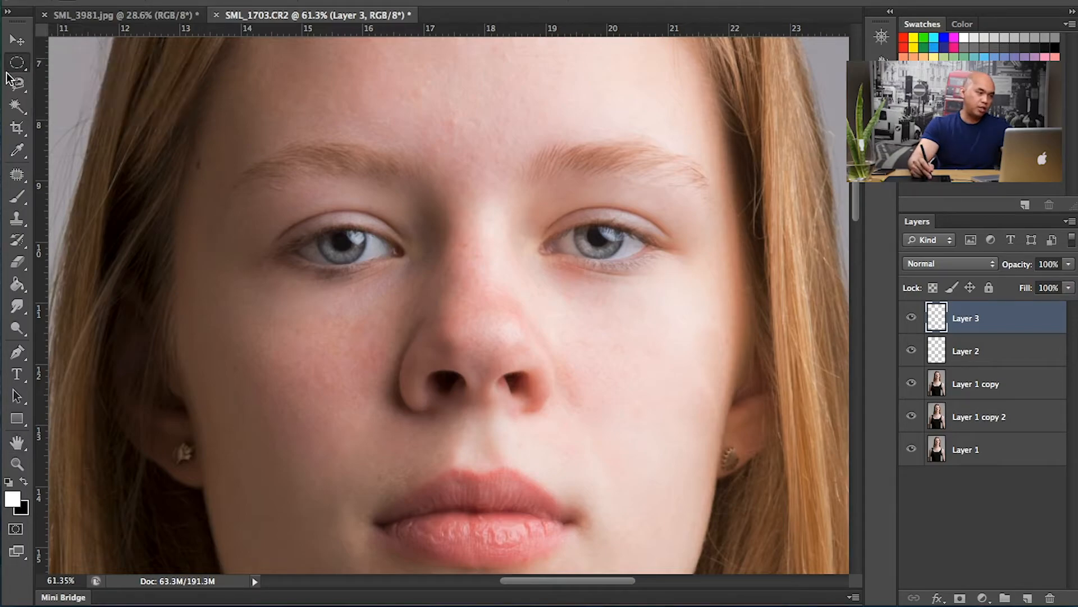
click(15, 200)
click(73, 195)
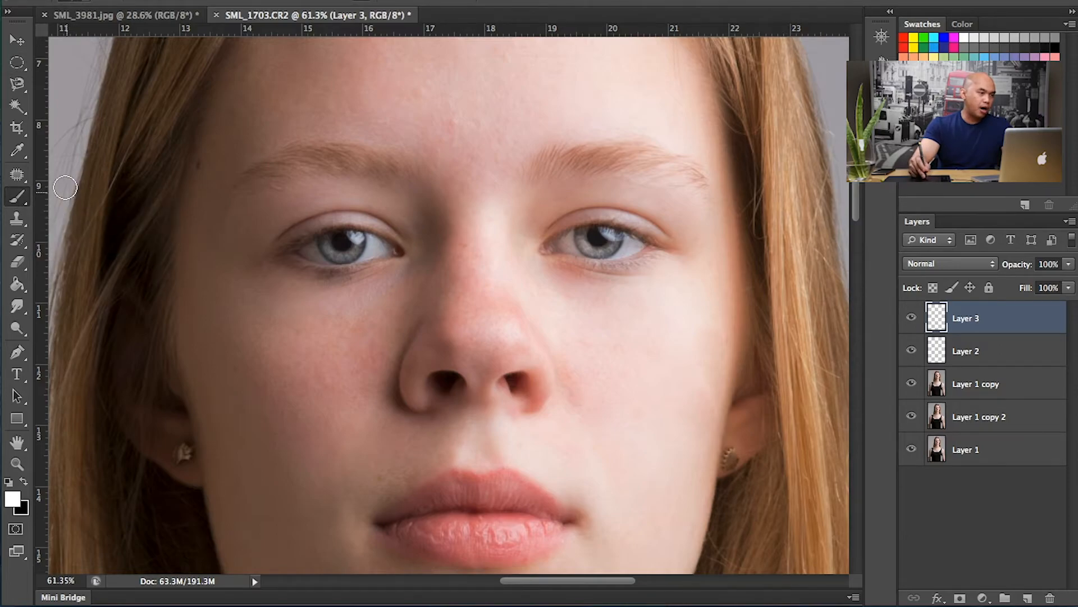
click(86, 32)
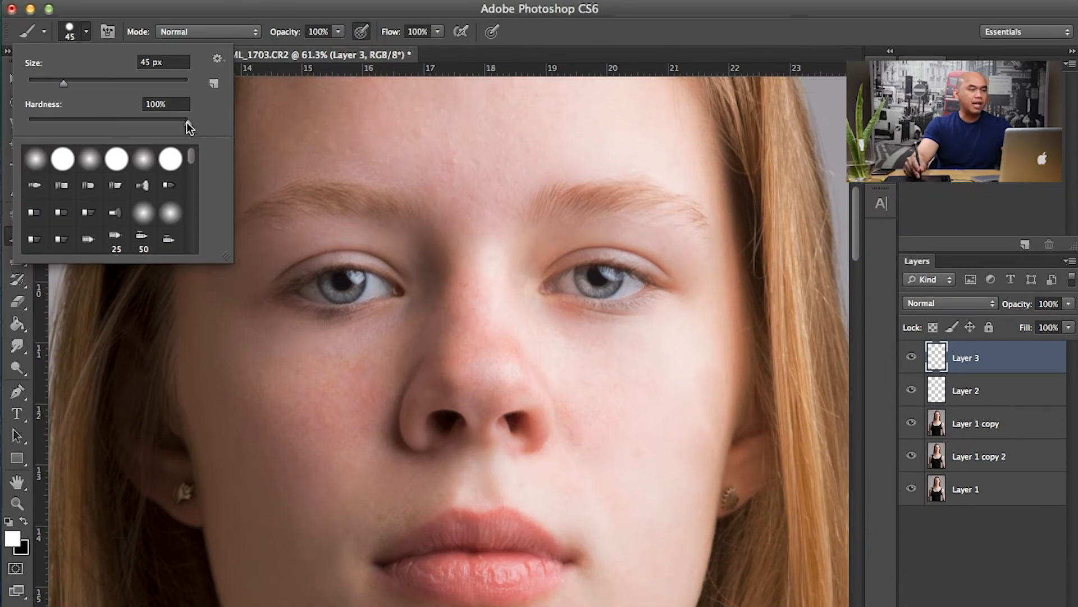
drag(188, 123, 231, 120)
click(275, 14)
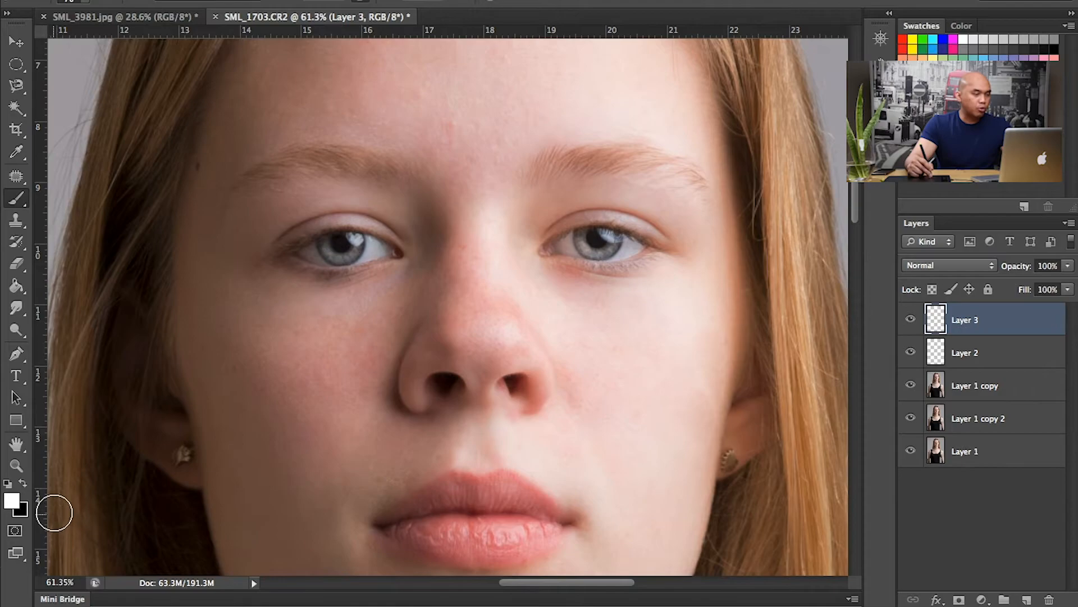
Set the foreground color to pure red (#ff0000) for the Brush tool.
click(16, 503)
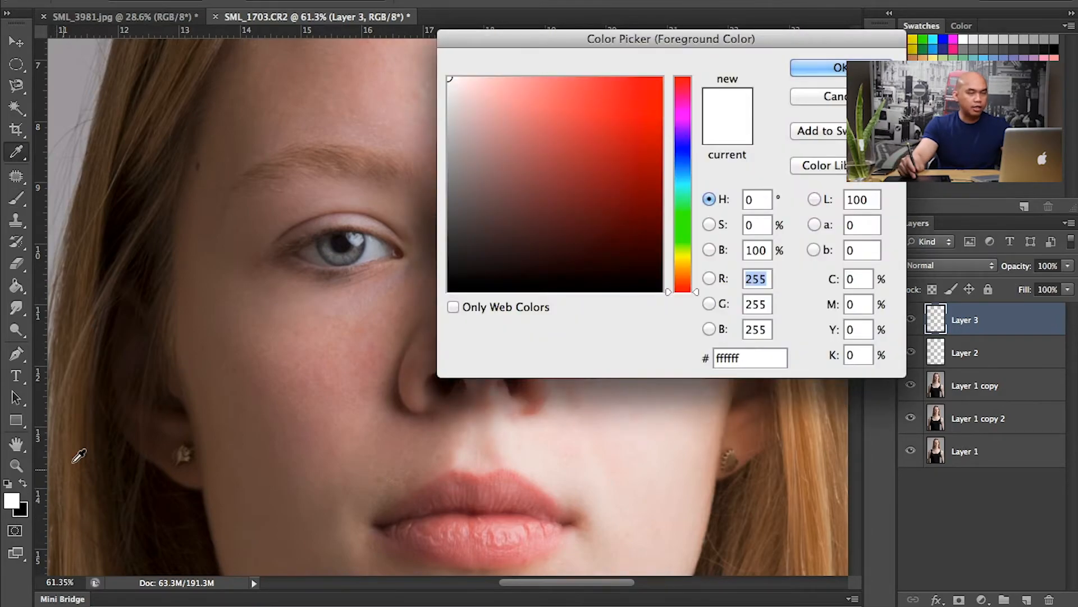
drag(487, 148, 420, 90)
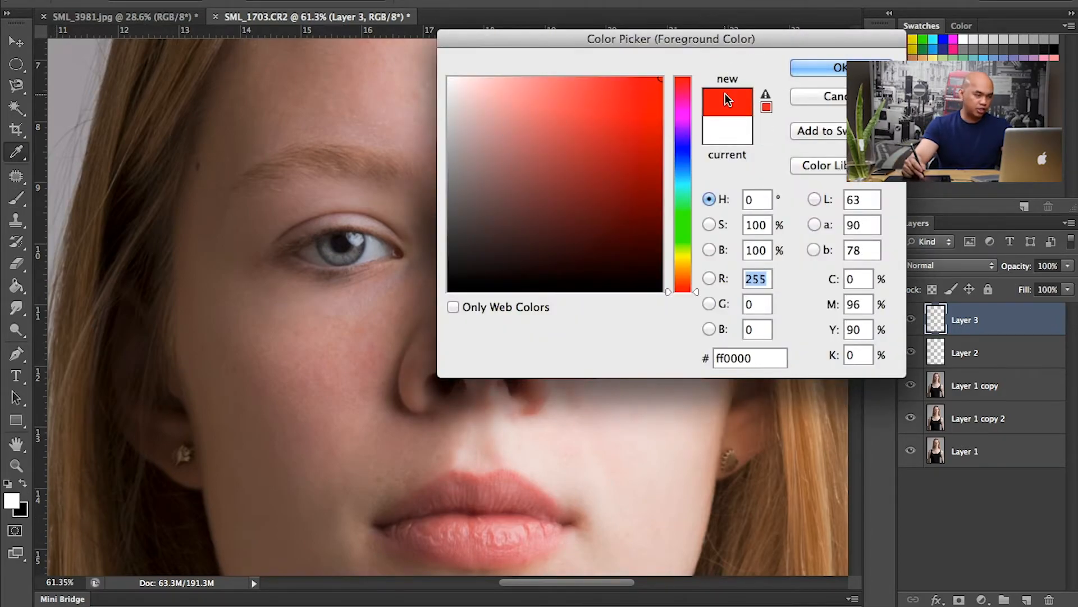
click(837, 69)
key(b)
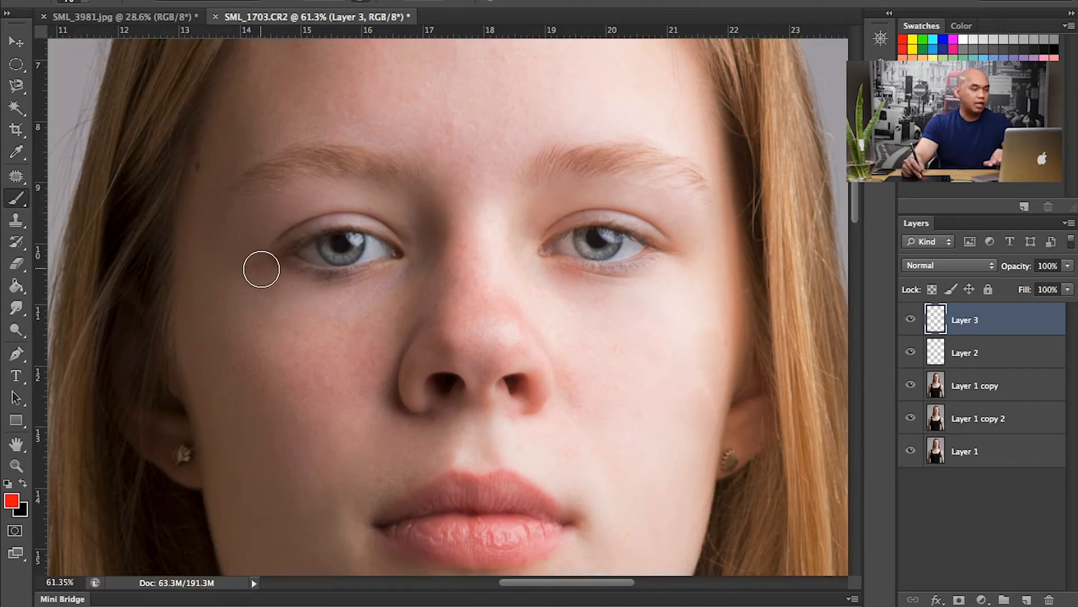
click(18, 200)
click(82, 194)
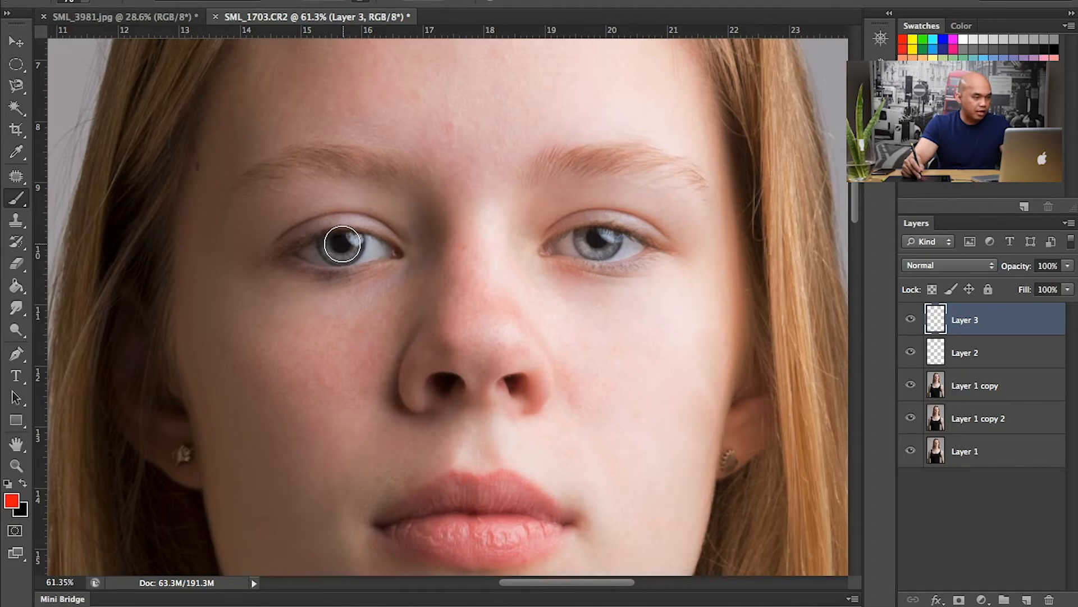
Paint a solid red circle over each iris on Layer 3 and compare the eyes with the layer hidden and shown.
click(342, 243)
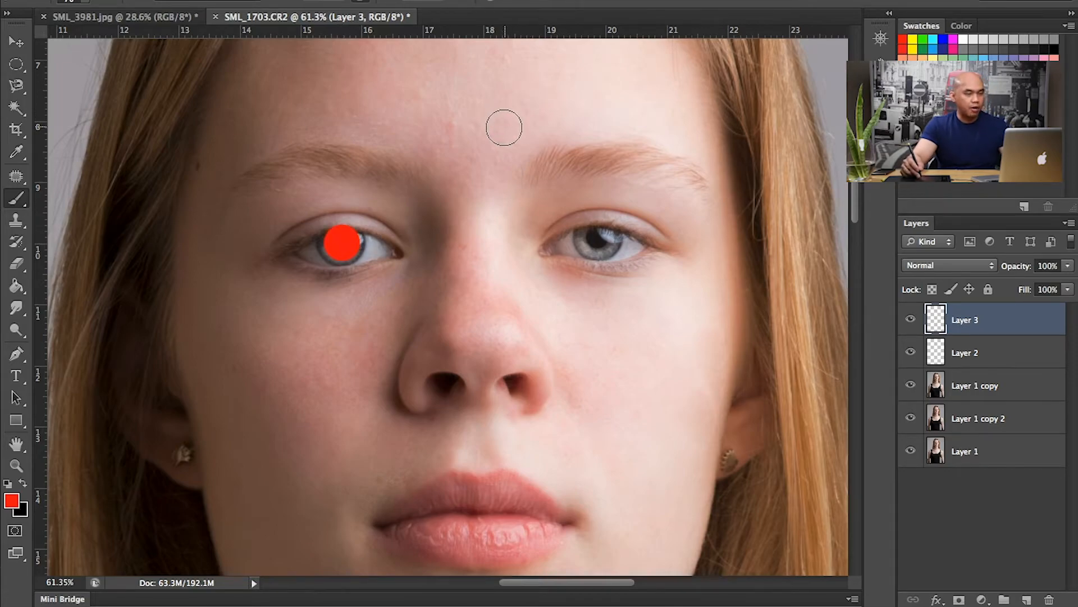
key(super+z)
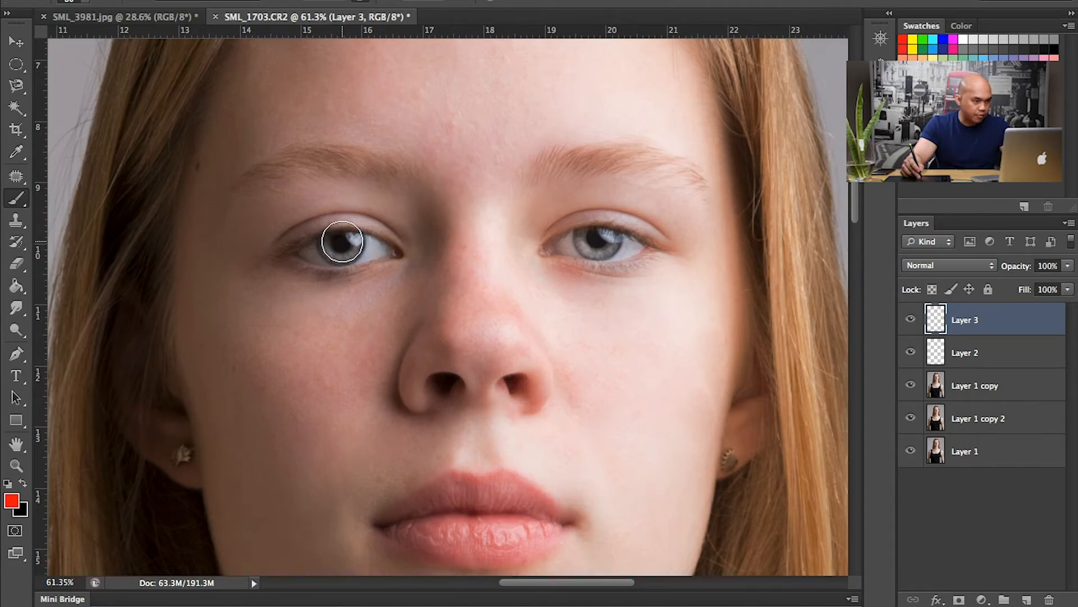
click(342, 243)
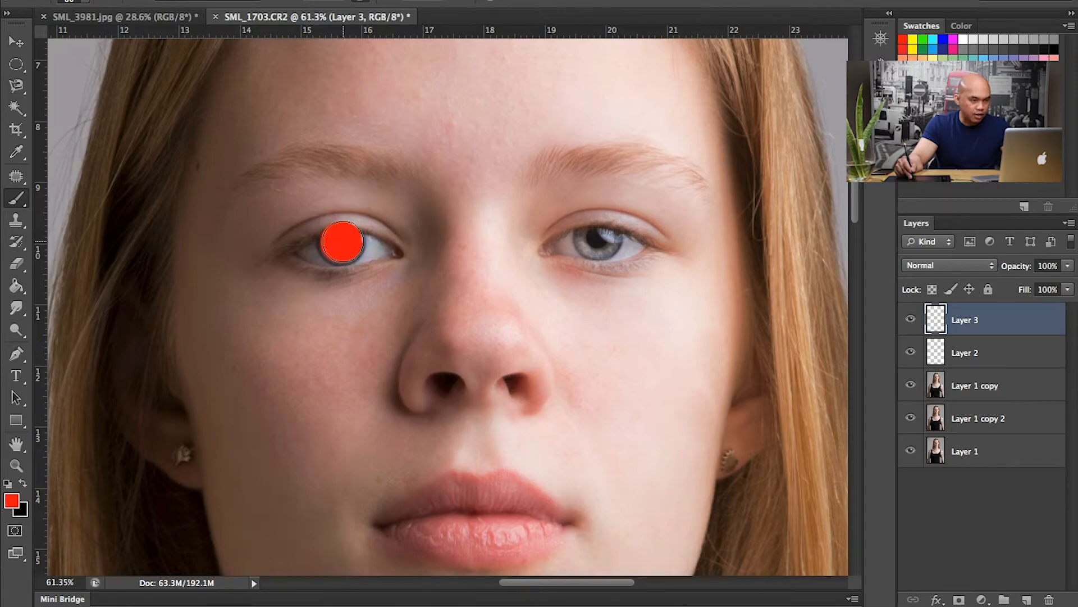
click(598, 239)
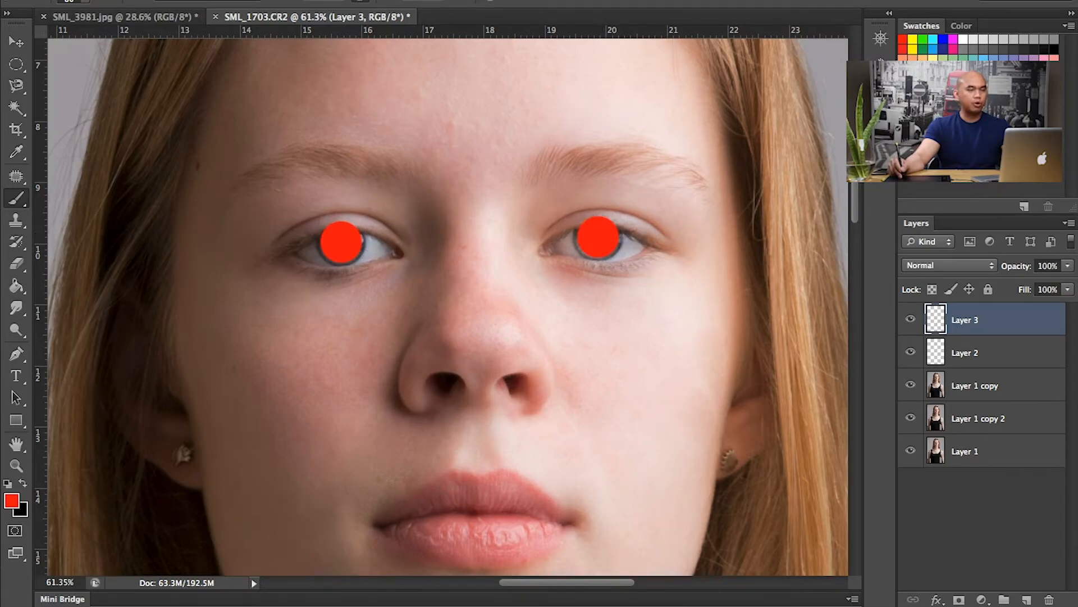
click(911, 319)
click(912, 320)
click(914, 320)
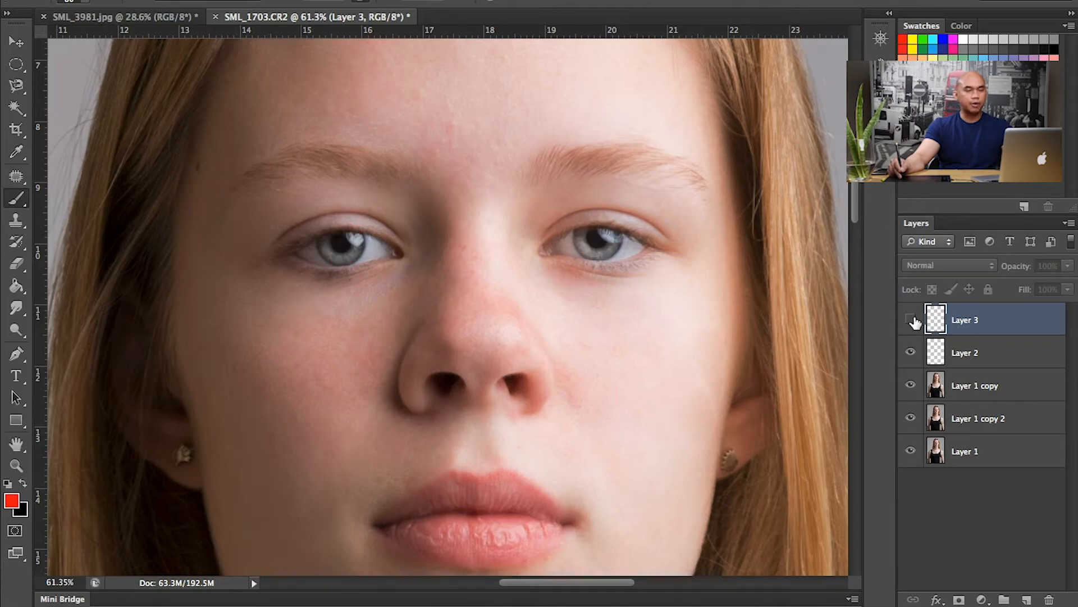
click(911, 319)
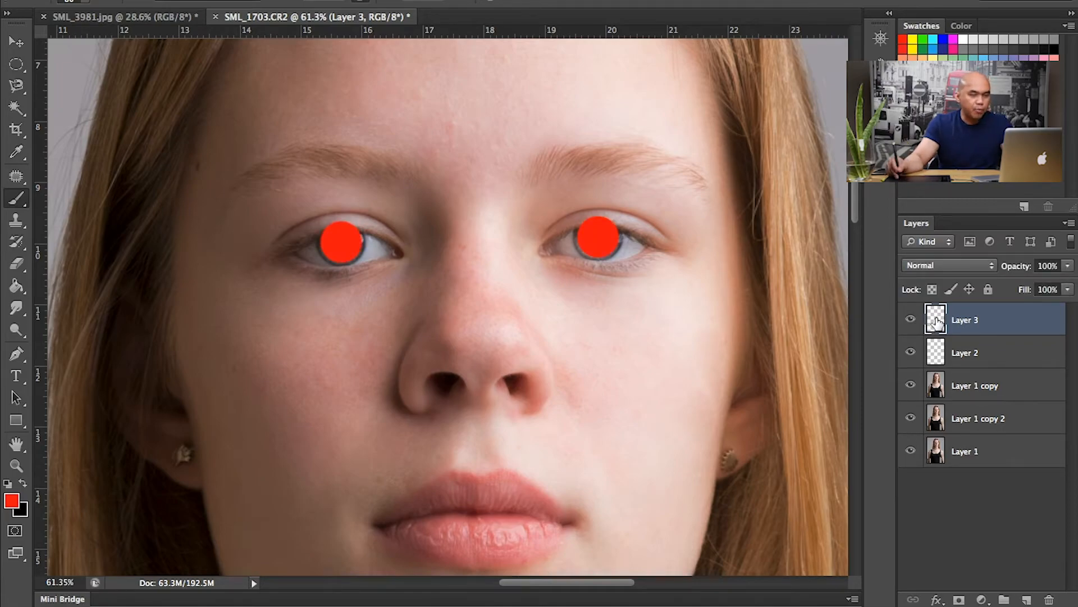
Set Layer 3's blend mode to Overlay and erase the red that spills over the upper eyelids of both eyes.
click(956, 267)
click(926, 425)
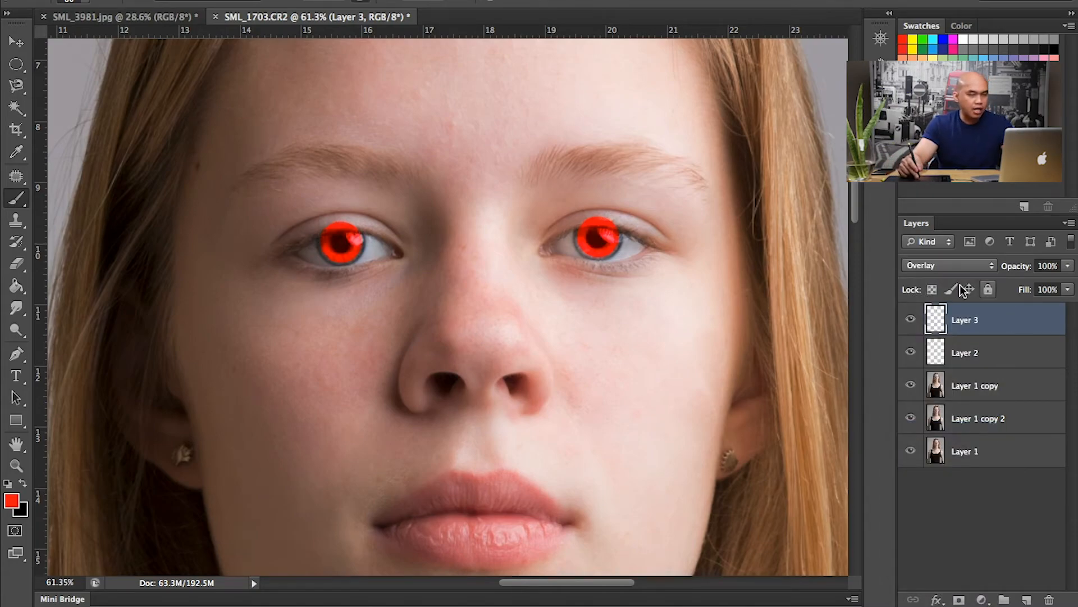
key(space)
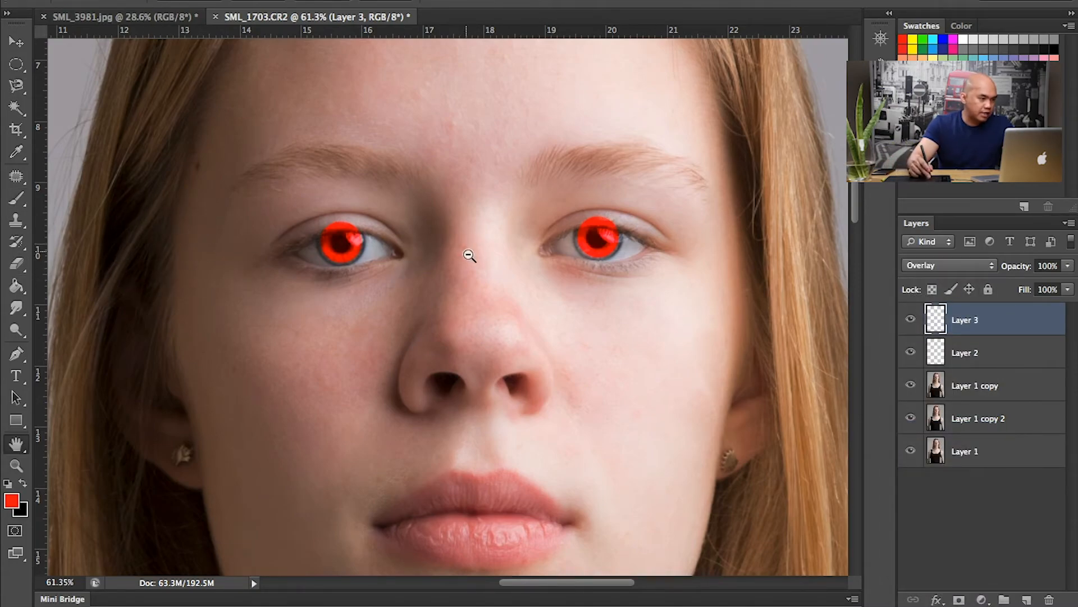
scroll(467, 254, up, 5)
click(16, 263)
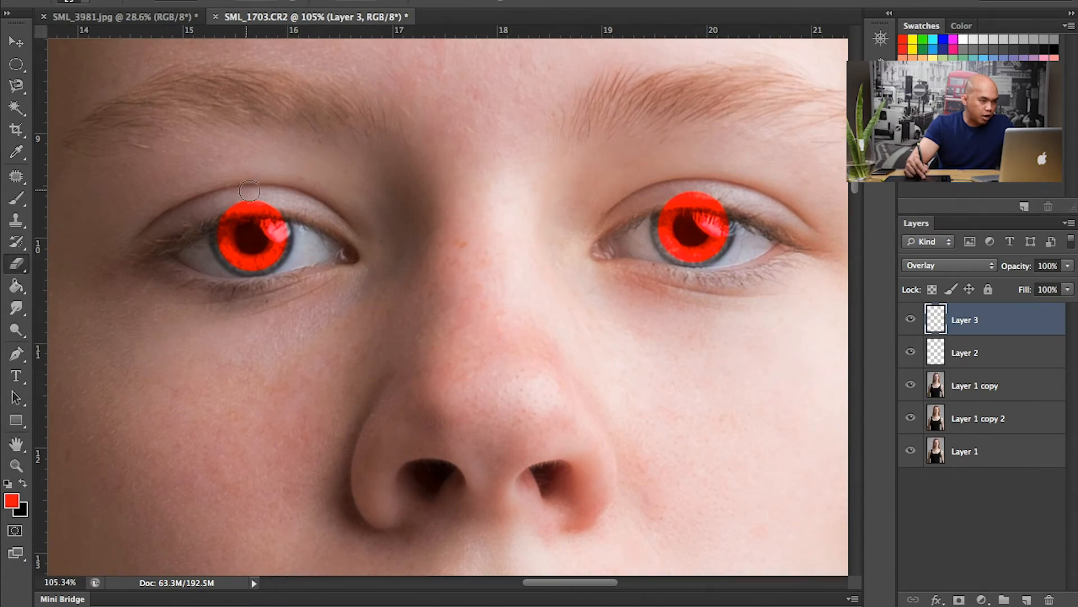
mouse_move(249, 191)
mouse_down()
mouse_move(221, 207)
mouse_move(241, 210)
mouse_up()
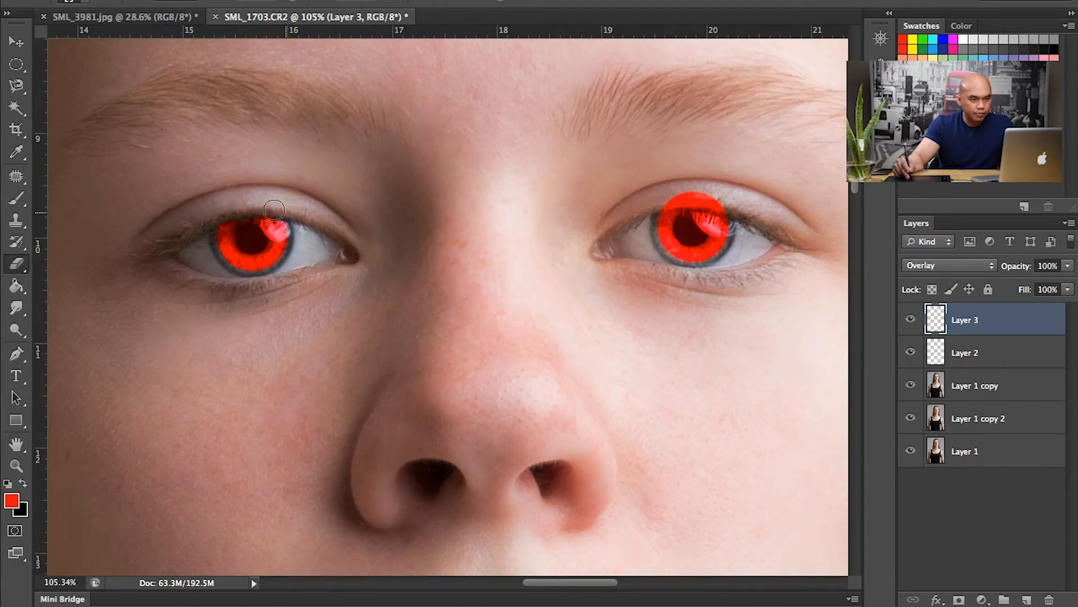
mouse_move(700, 195)
mouse_down()
mouse_move(663, 199)
mouse_move(717, 200)
mouse_up()
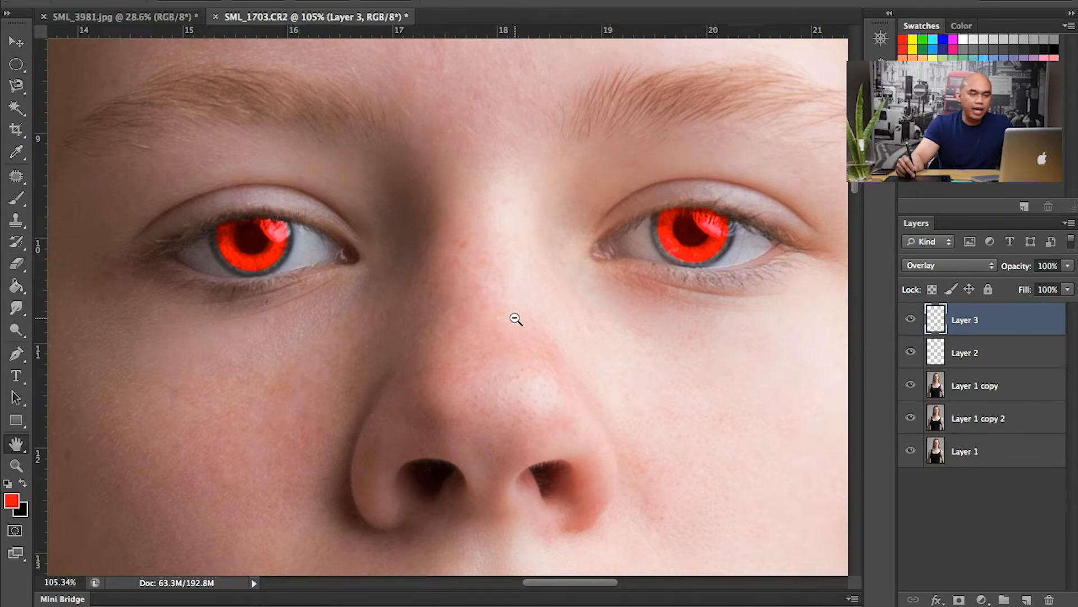
drag(515, 318, 503, 325)
drag(491, 248, 535, 320)
drag(486, 286, 481, 305)
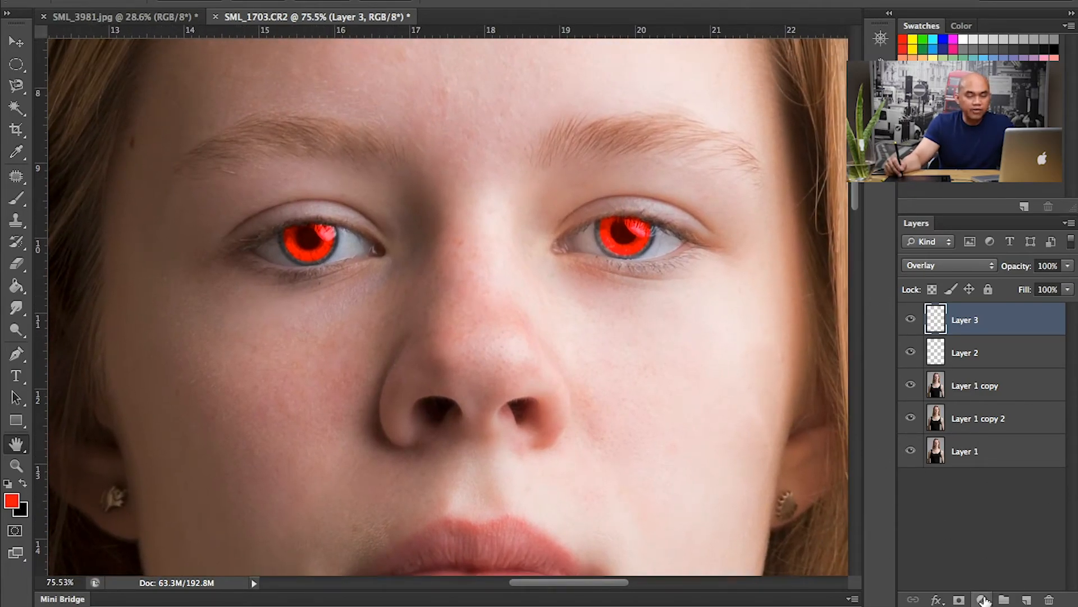
Add a Hue/Saturation adjustment layer above Layer 3 and compare the eyes with Layer 3 hidden and shown.
click(993, 539)
click(982, 600)
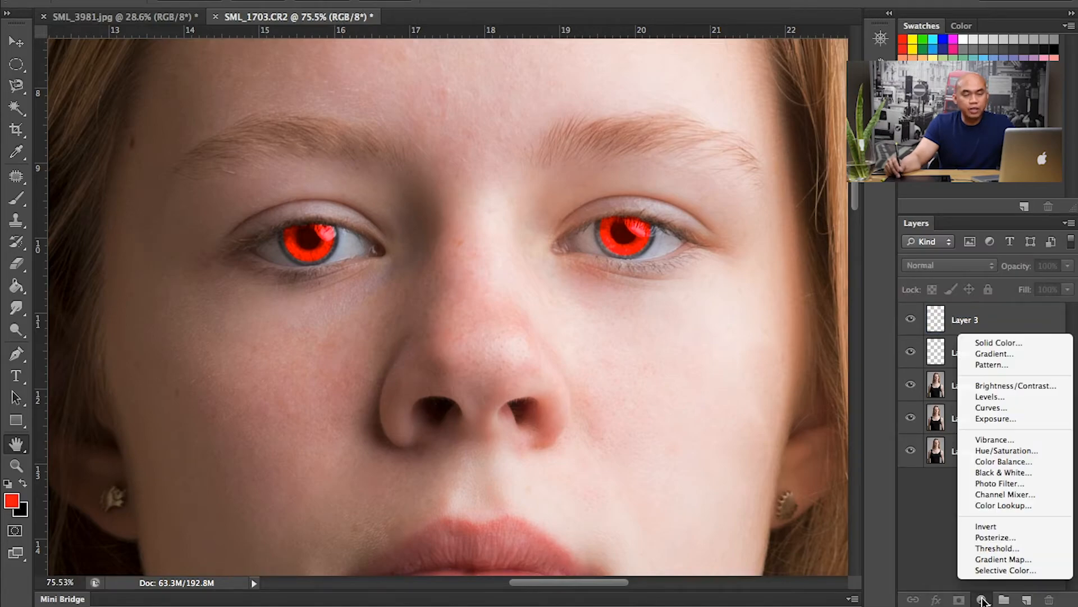
click(1016, 450)
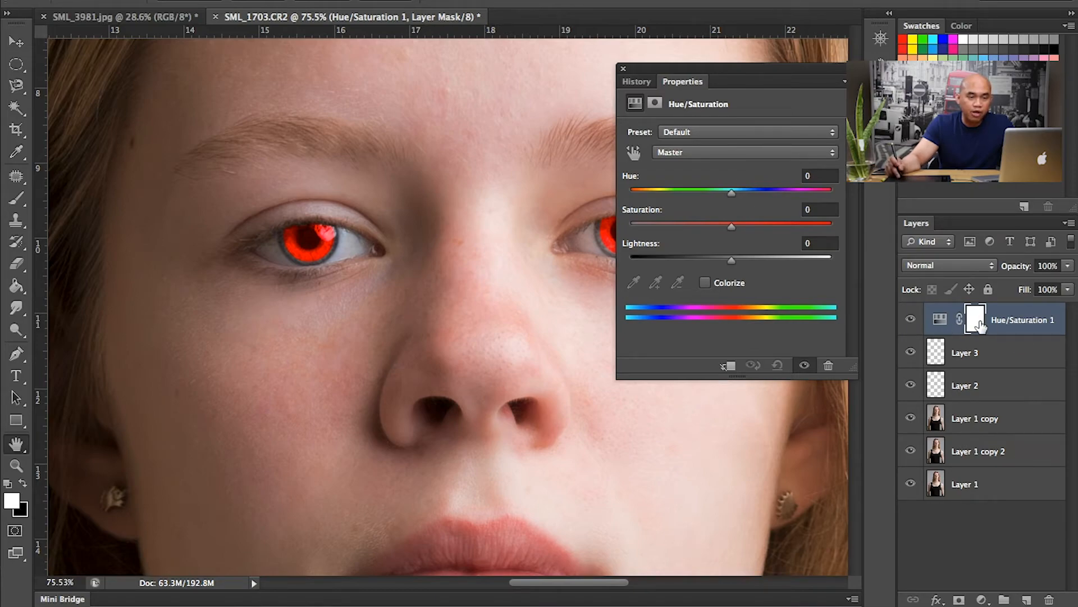
click(988, 353)
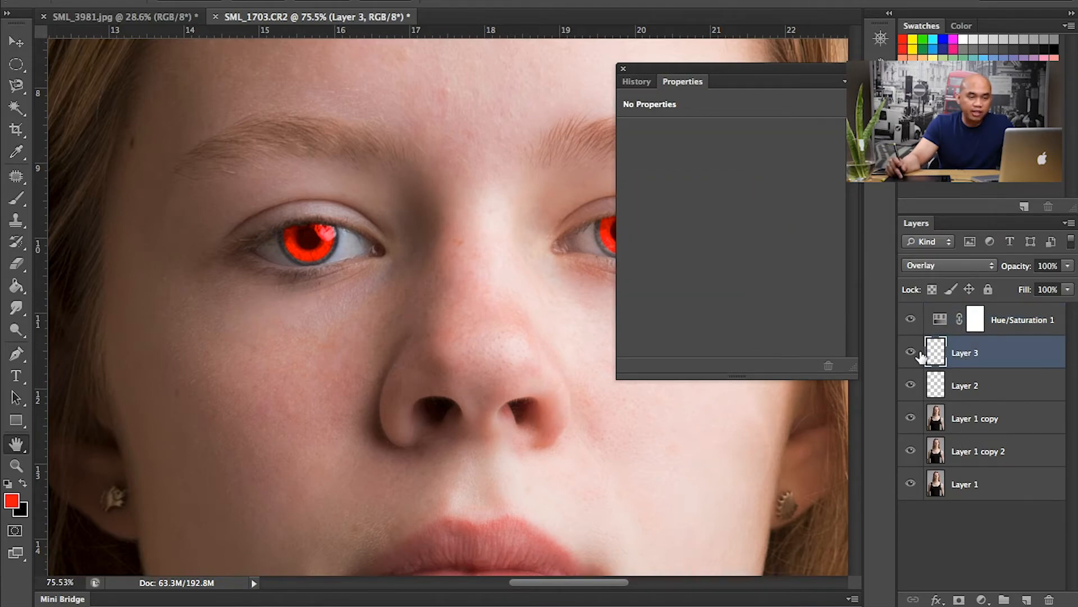
click(910, 354)
click(910, 354)
click(910, 354)
click(910, 354)
Clip the Hue/Saturation adjustment layer to Layer 3 and check the irises while toggling Layer 3's visibility.
click(1014, 332)
click(1019, 321)
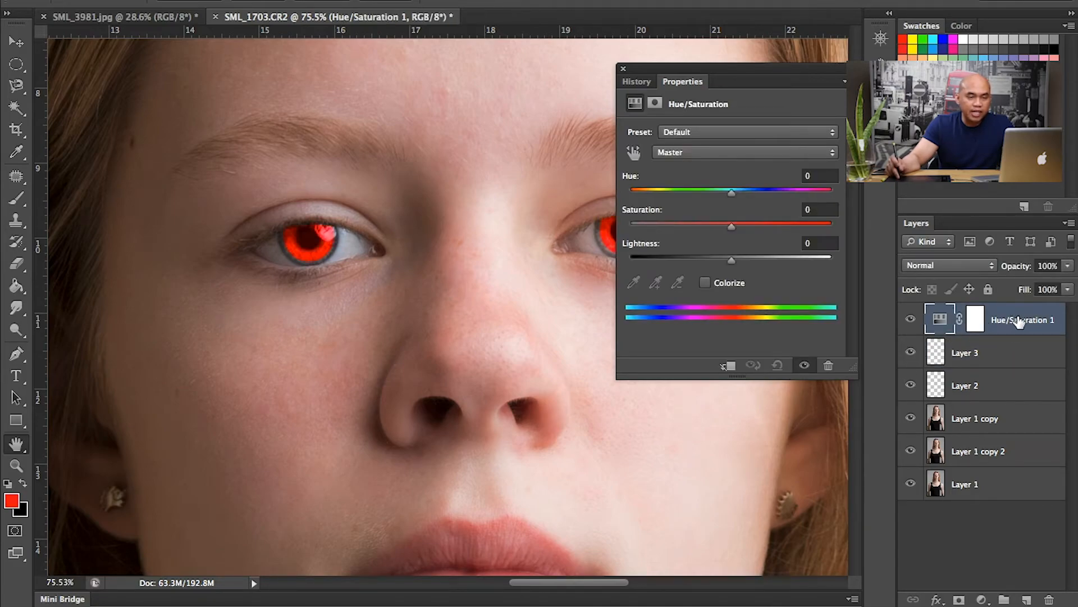
right_click(1028, 313)
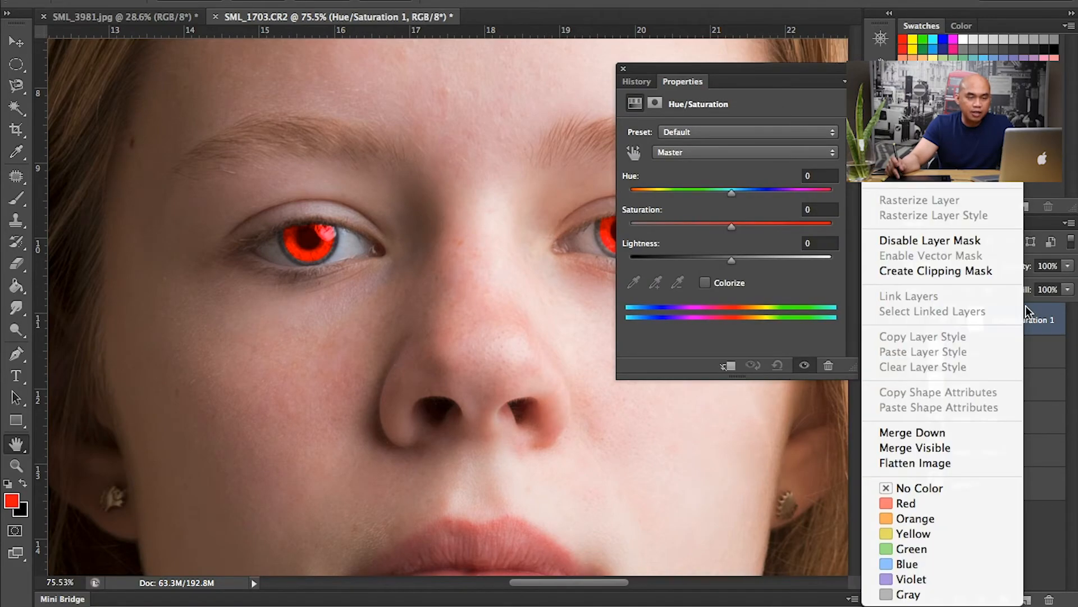
click(989, 276)
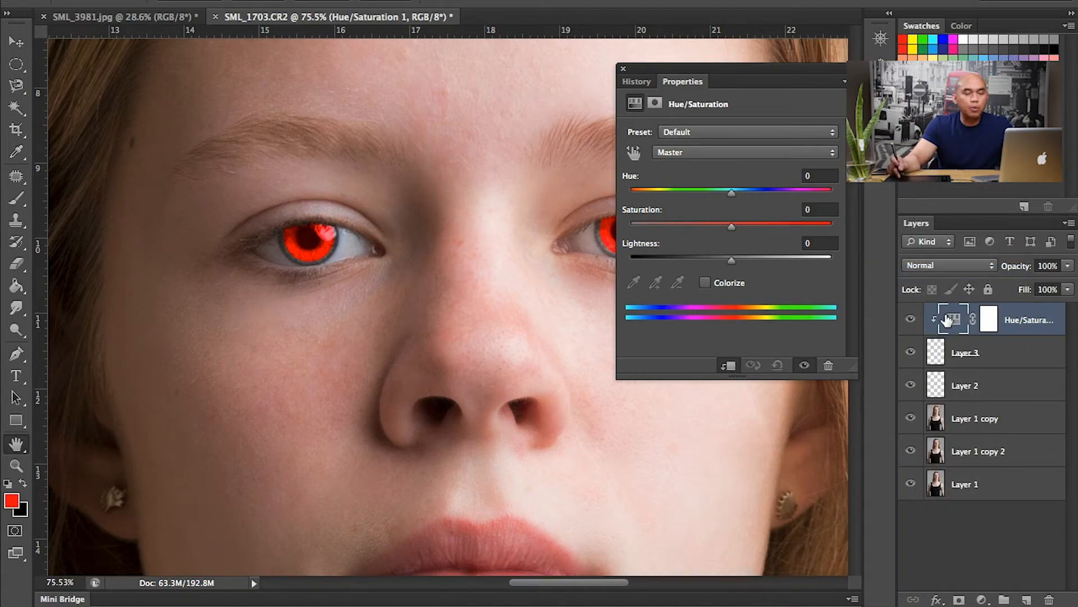
click(910, 353)
click(910, 353)
click(911, 353)
click(910, 353)
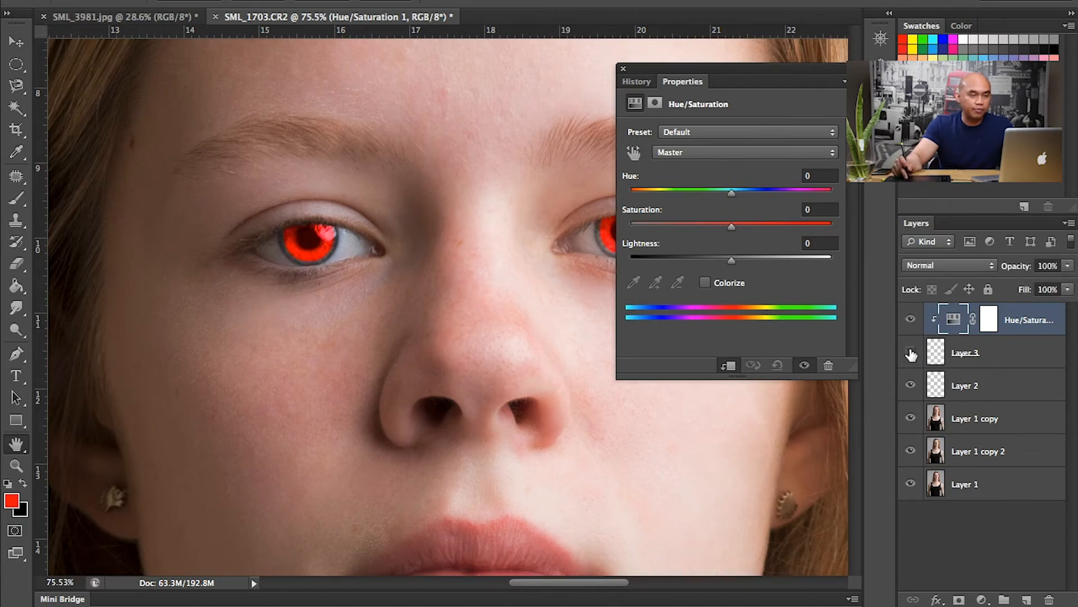
click(911, 353)
click(911, 353)
Try Hue shifts of +33, +17 and -52 on the clipped Hue/Saturation adjustment to preview other eye colors.
drag(731, 192, 765, 206)
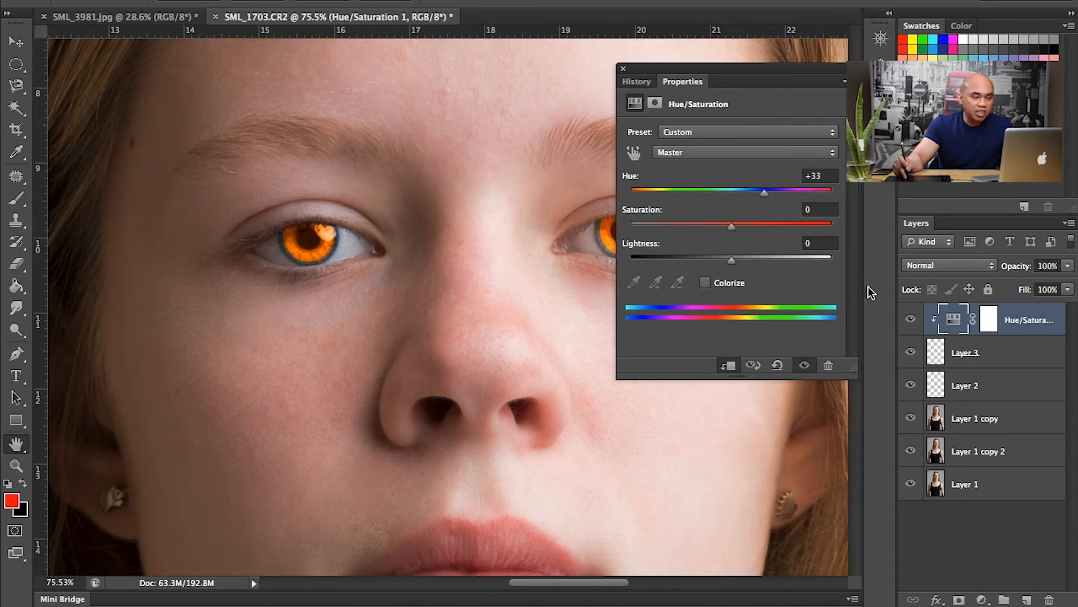
drag(763, 189, 751, 214)
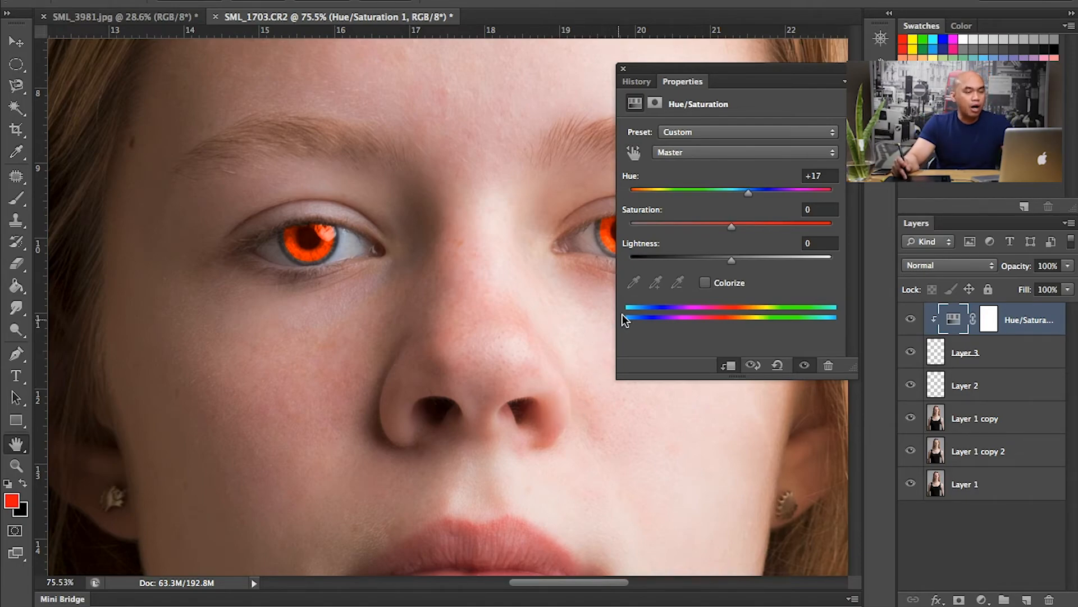
drag(749, 193, 688, 218)
drag(511, 332, 438, 298)
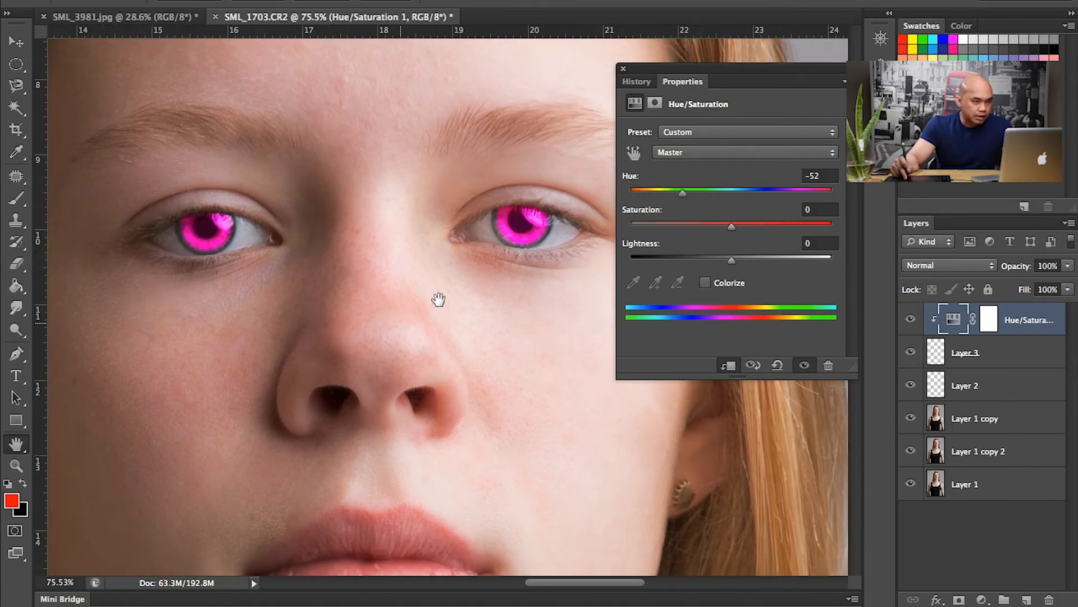
Turn the irises cyan by setting the Hue/Saturation adjustment to Hue +180, Saturation -19 and Lightness -4.
drag(681, 197, 842, 201)
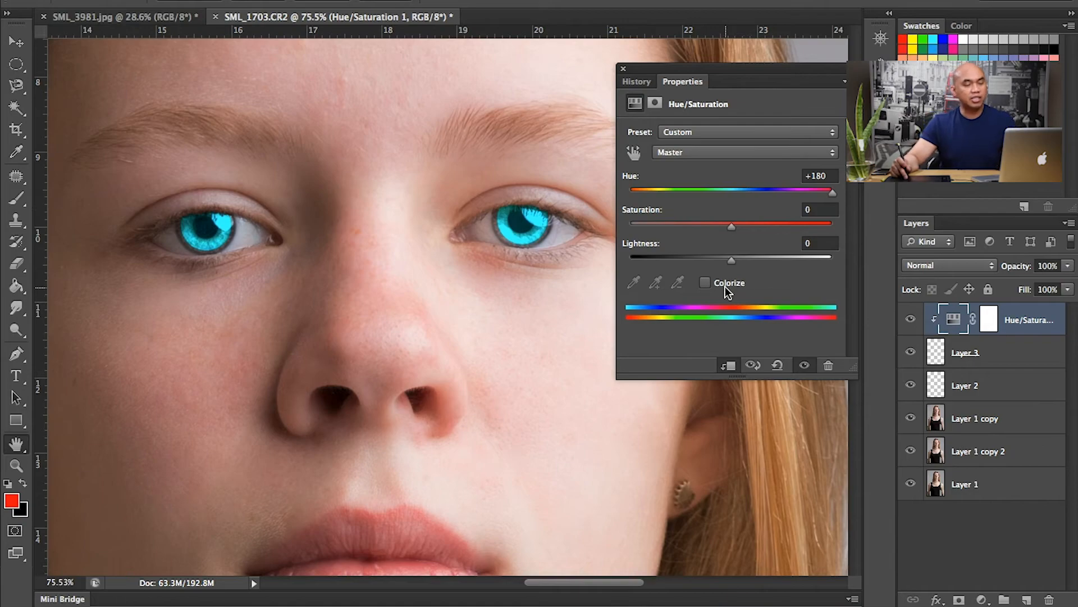
mouse_move(732, 226)
mouse_down()
mouse_move(665, 228)
mouse_move(814, 236)
mouse_move(742, 243)
mouse_move(691, 231)
mouse_move(734, 231)
mouse_move(719, 227)
mouse_up()
drag(810, 227, 841, 271)
drag(853, 278, 727, 265)
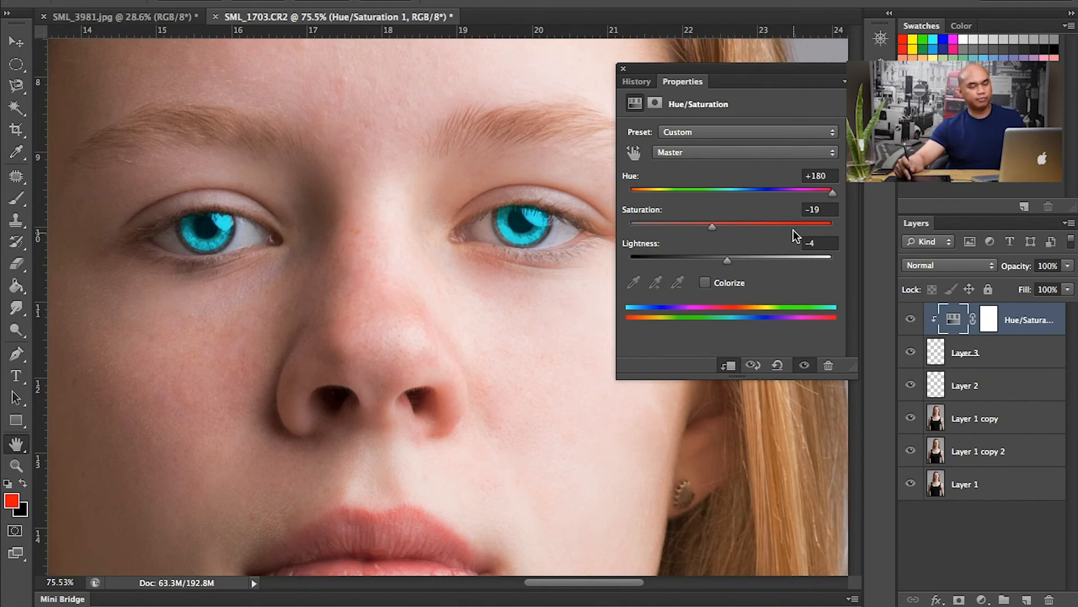
click(623, 71)
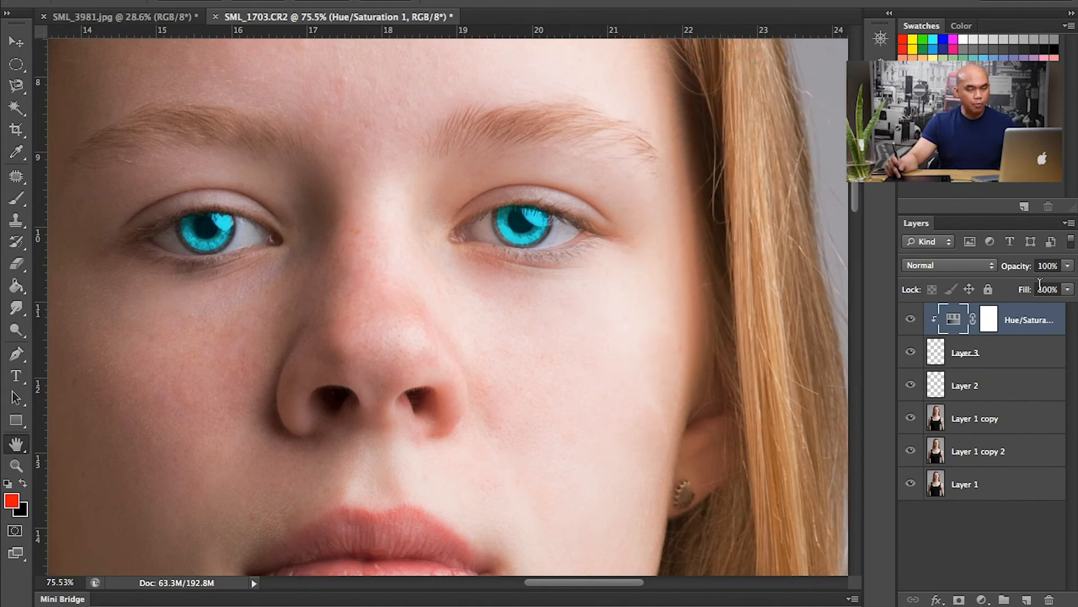
Soften the edges of the iris circles on Layer 3 with a Gaussian Blur of 6.2 pixels radius.
click(941, 352)
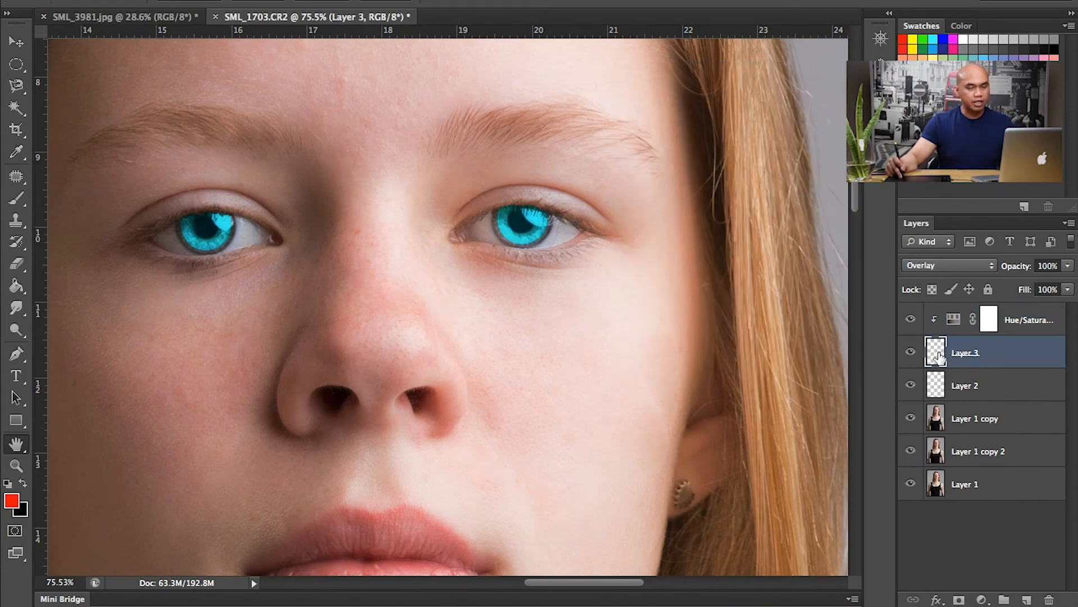
click(916, 355)
click(915, 355)
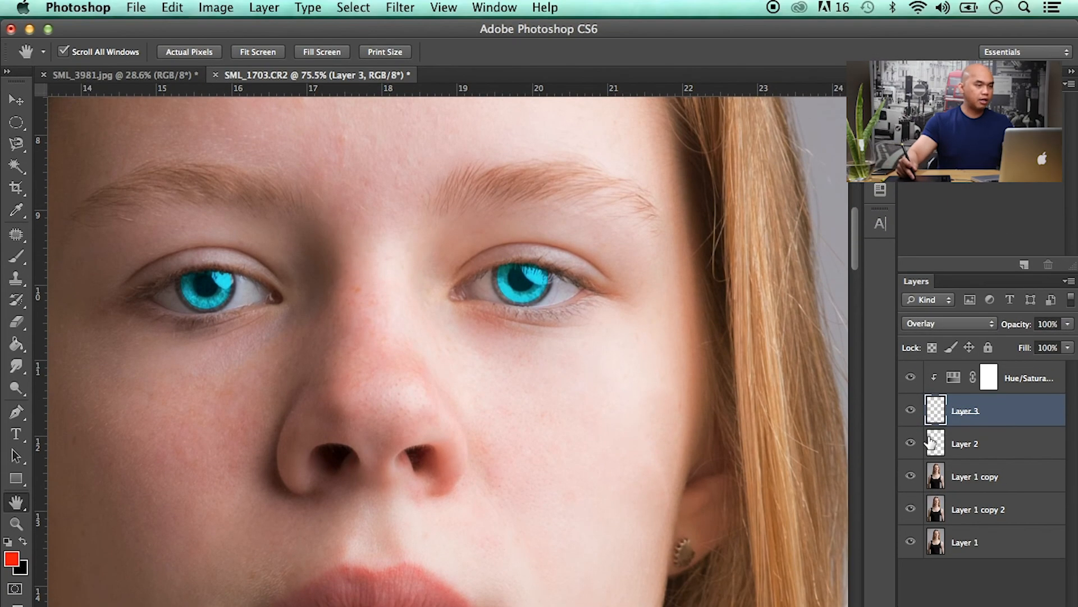
click(397, 7)
mouse_move(435, 207)
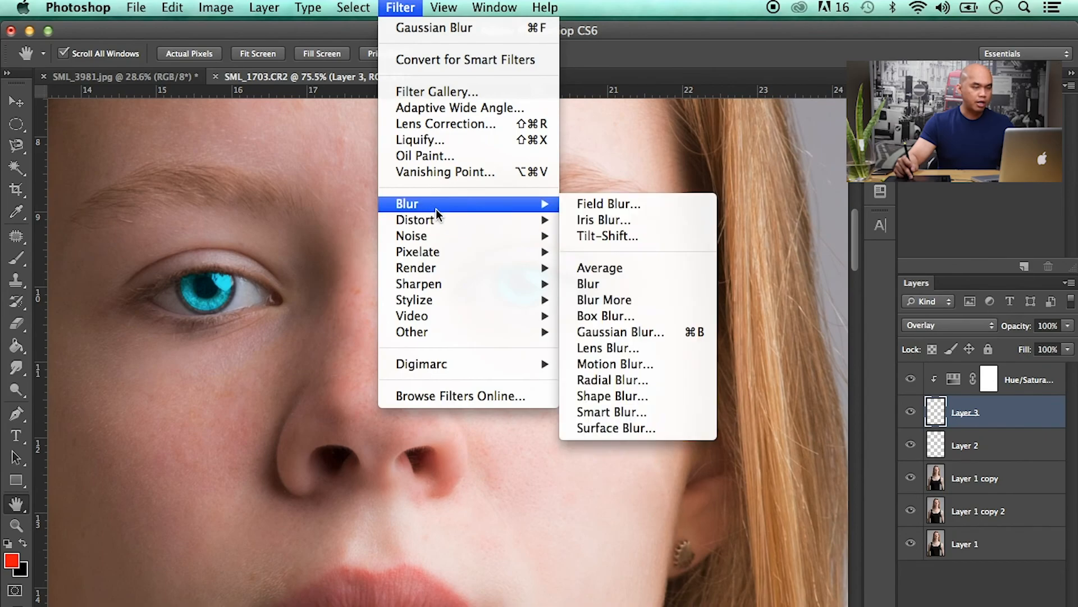
click(605, 336)
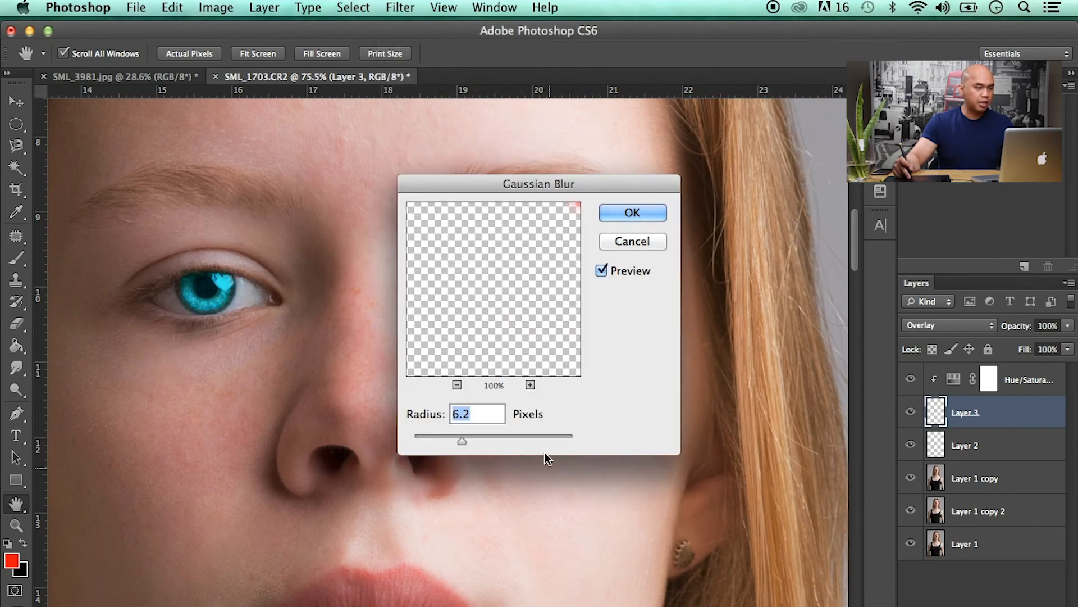
click(626, 217)
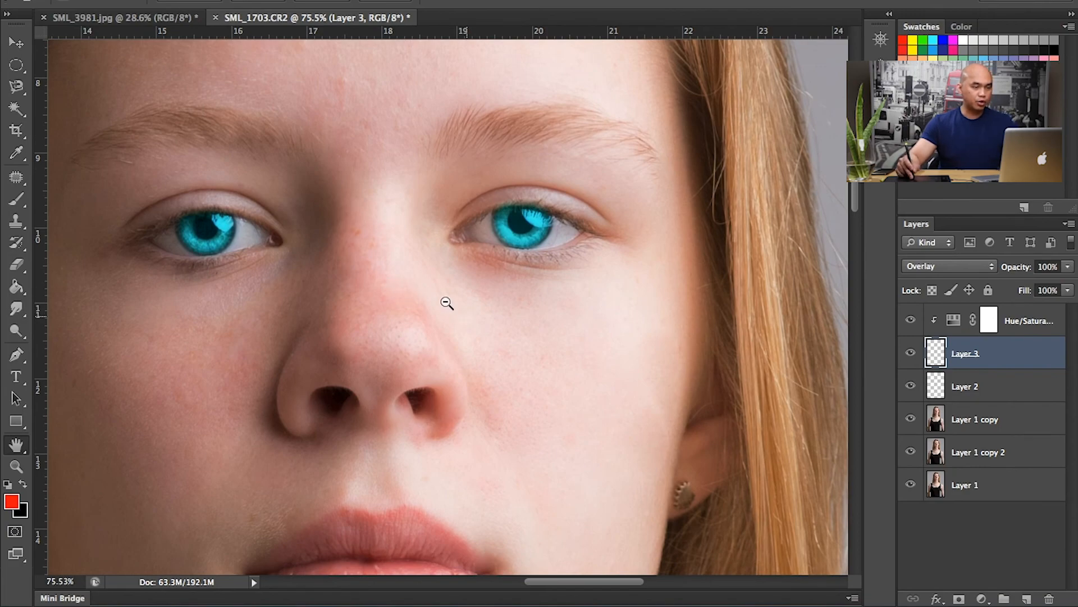
Tone down the eye color by reducing Layer 3's opacity to 34% and its fill to 65%.
key(ctrl+0)
drag(467, 166, 470, 360)
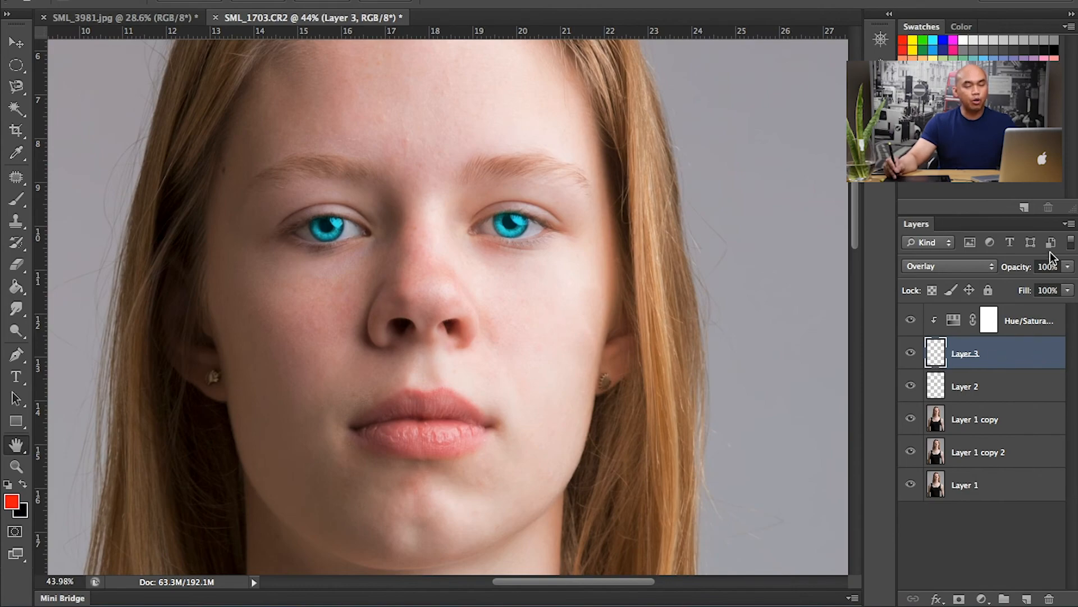
click(1068, 268)
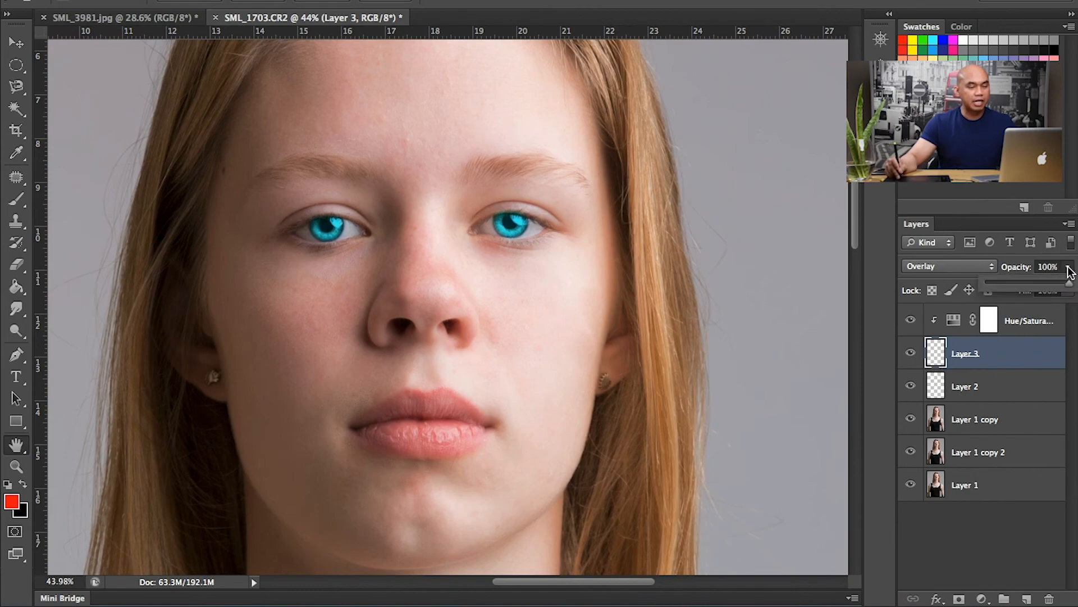
drag(1066, 289, 1035, 298)
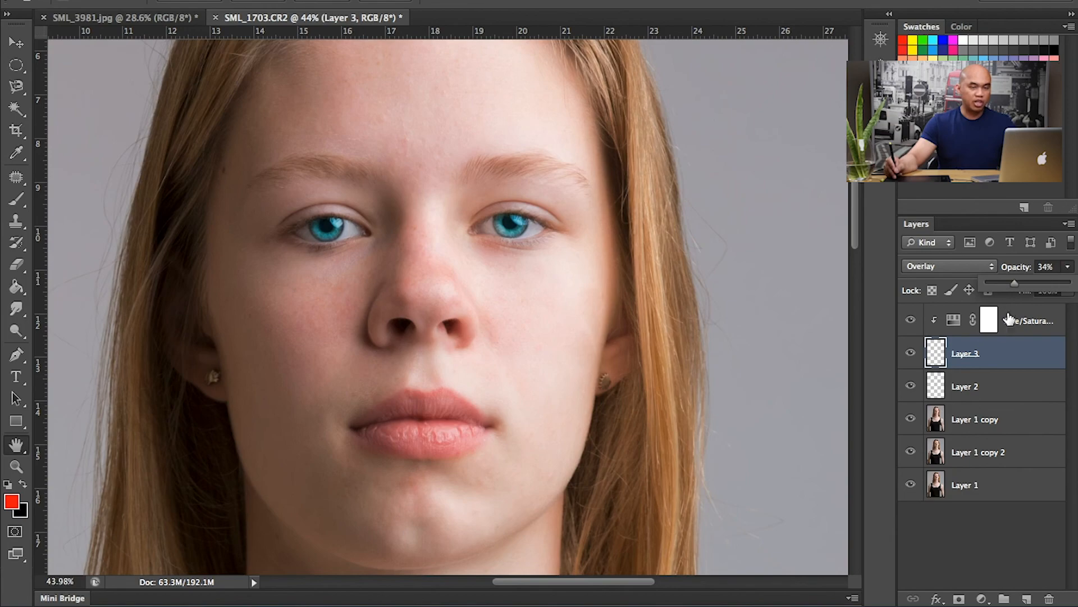
click(1010, 352)
drag(1067, 290, 1060, 311)
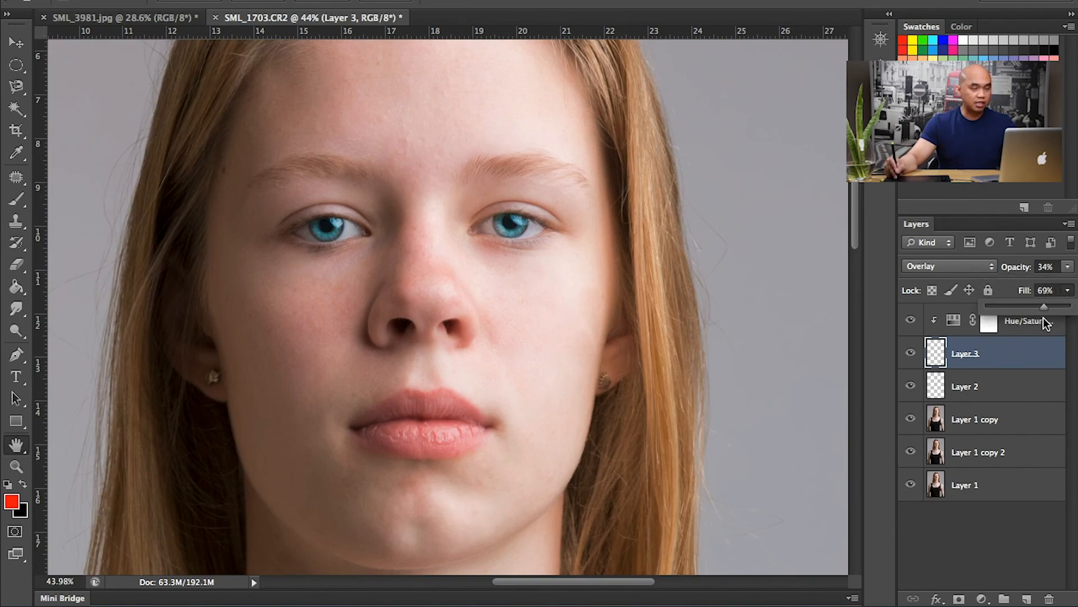
drag(1037, 318, 1040, 319)
key(super+0)
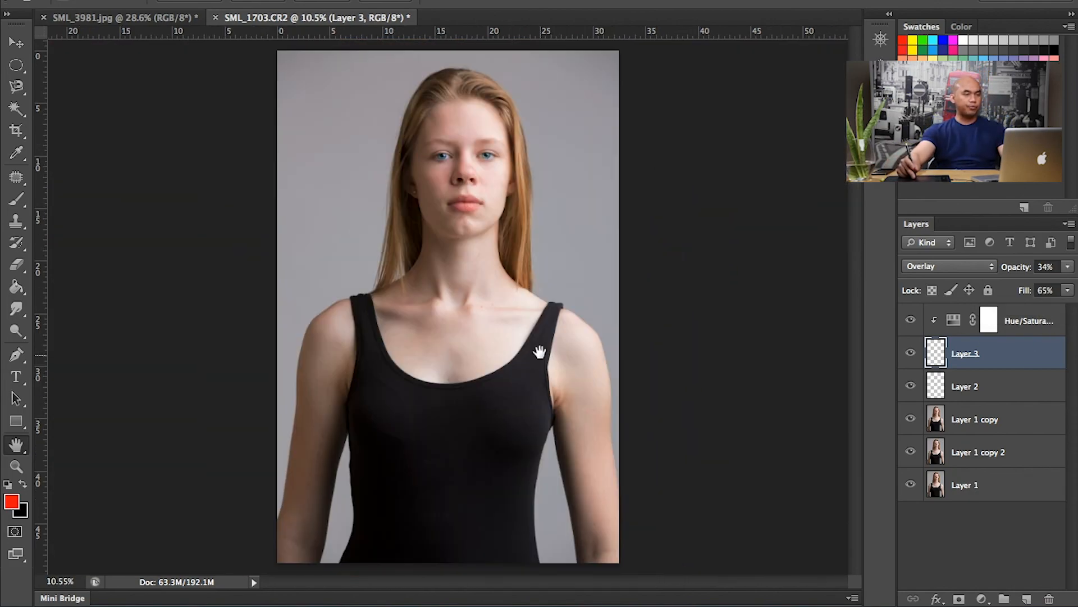
Compare the portrait's eyes up close with Layer 3 hidden and shown.
drag(484, 172, 553, 223)
drag(566, 217, 581, 292)
click(911, 354)
click(911, 354)
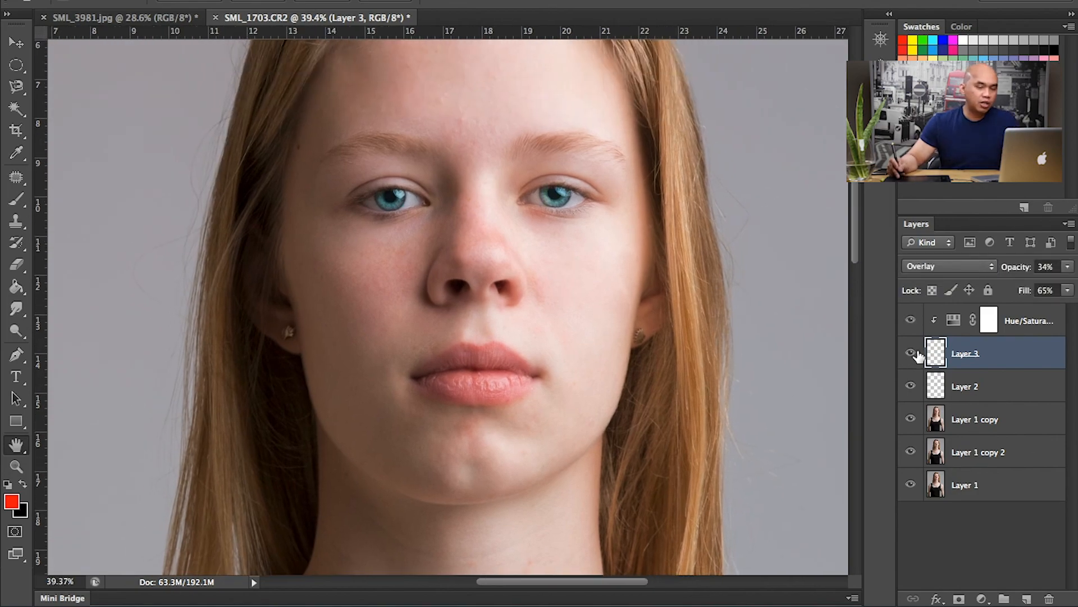